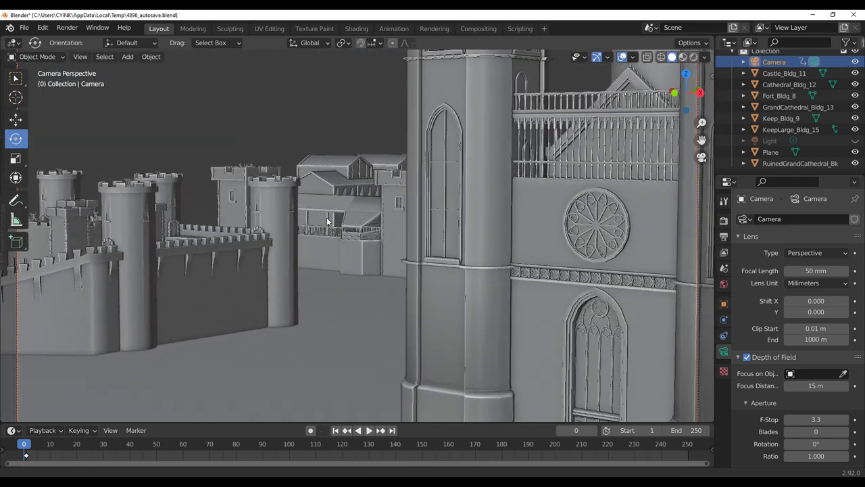
- Scatter the botaniq grass asset Dry with leaves (A) across the ground plane
{"action": "scroll", "coordinate": [329, 220], "scroll_direction": "down", "scroll_amount": 10}
{"action": "left_click", "coordinate": [447, 301]}
{"action": "key", "text": "n"}
{"action": "left_click", "coordinate": [709, 393]}
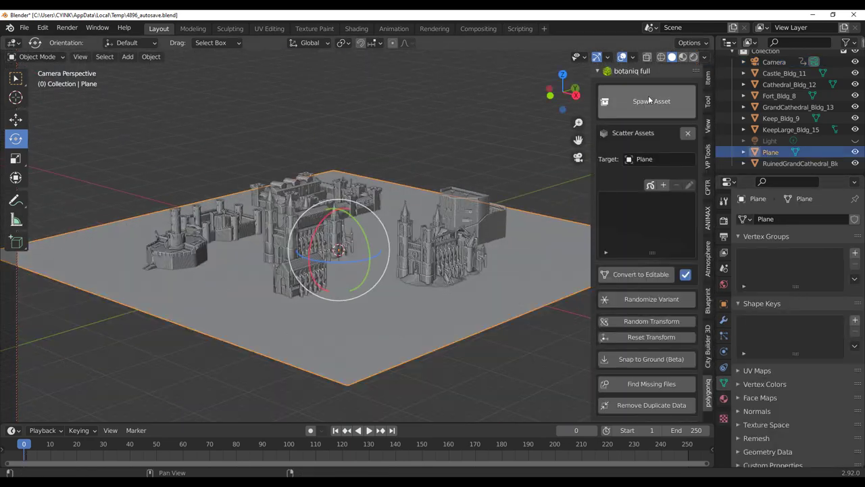
{"action": "left_click", "coordinate": [663, 184]}
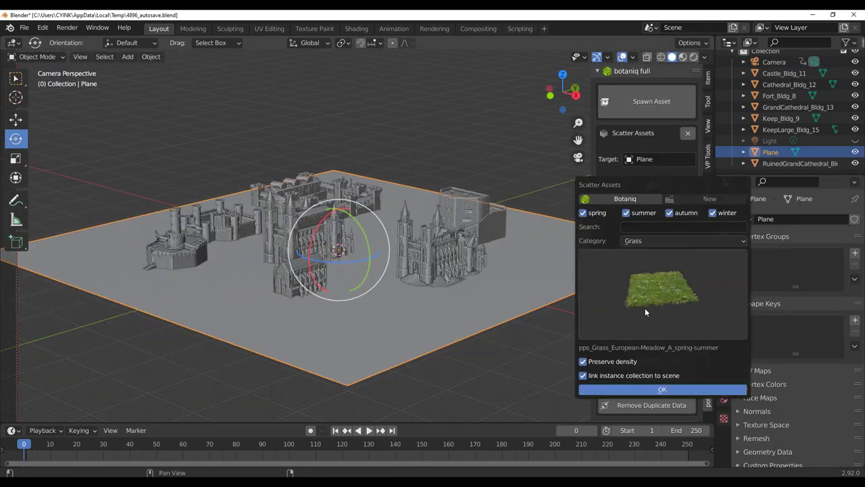
{"action": "left_click", "coordinate": [645, 309]}
{"action": "left_click", "coordinate": [510, 125]}
{"action": "left_click", "coordinate": [677, 390]}
- Add a second botaniq grass scatter, With flowers (D), to the ground plane and deselect the plane
{"action": "left_click", "coordinate": [663, 185]}
{"action": "left_click", "coordinate": [649, 297]}
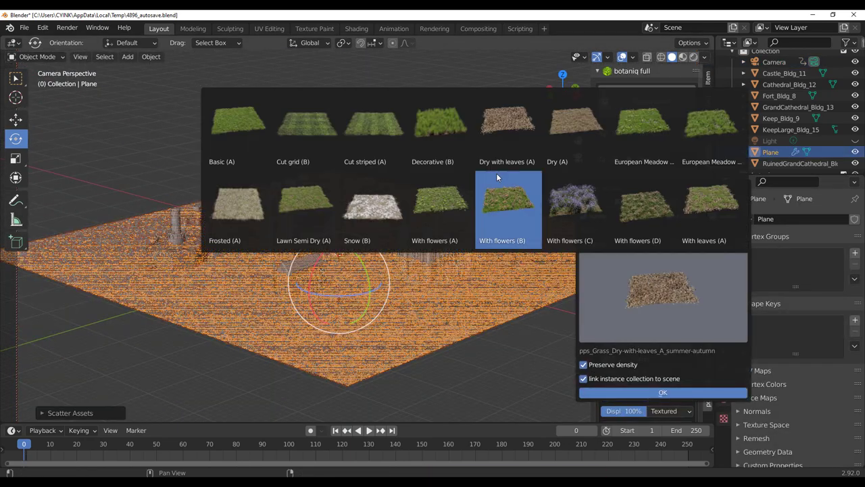
{"action": "left_click", "coordinate": [642, 213]}
{"action": "left_click", "coordinate": [675, 393]}
{"action": "left_click", "coordinate": [427, 373]}
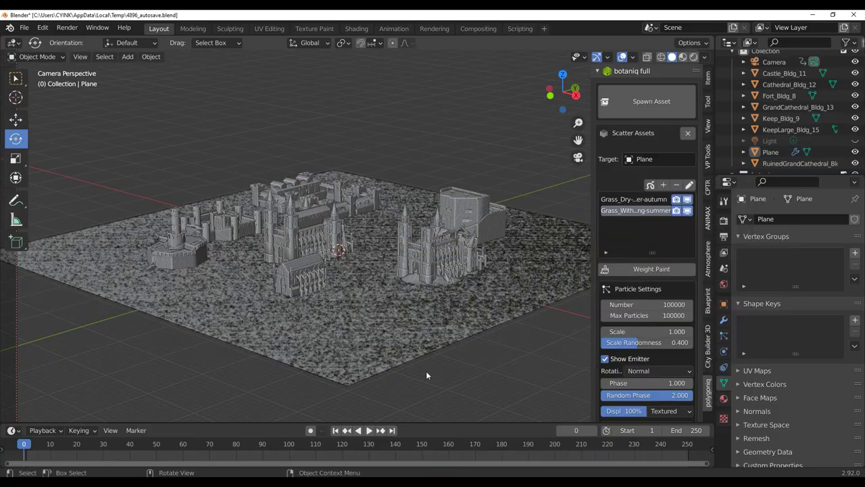
- Examine the cathedral building on the grass up close and check the Physical Atmosphere settings
{"action": "scroll", "coordinate": [376, 262], "scroll_direction": "up", "scroll_amount": 5}
{"action": "middle_click_drag", "start_coordinate": [426, 373], "coordinate": [271, 197]}
{"action": "left_click", "coordinate": [263, 215]}
{"action": "key", "text": "KP_Decimal"}
{"action": "middle_click_drag", "start_coordinate": [278, 256], "coordinate": [365, 290], "text": "shift"}
{"action": "left_click", "coordinate": [708, 261]}
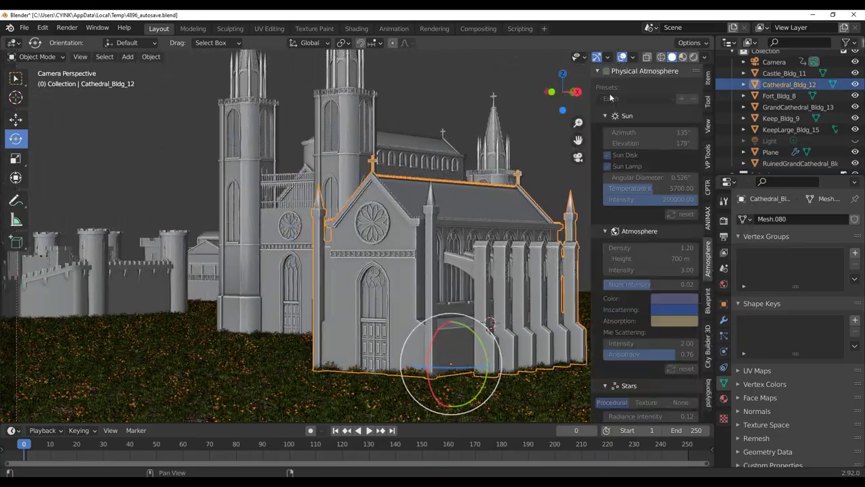
{"action": "left_click", "coordinate": [709, 396]}
{"action": "left_click", "coordinate": [434, 380]}
- Switch to the CityBuilder 3D product page and review its product versions, discount offer and themed asset kits
{"action": "scroll", "coordinate": [663, 327], "scroll_direction": "down", "scroll_amount": 3}
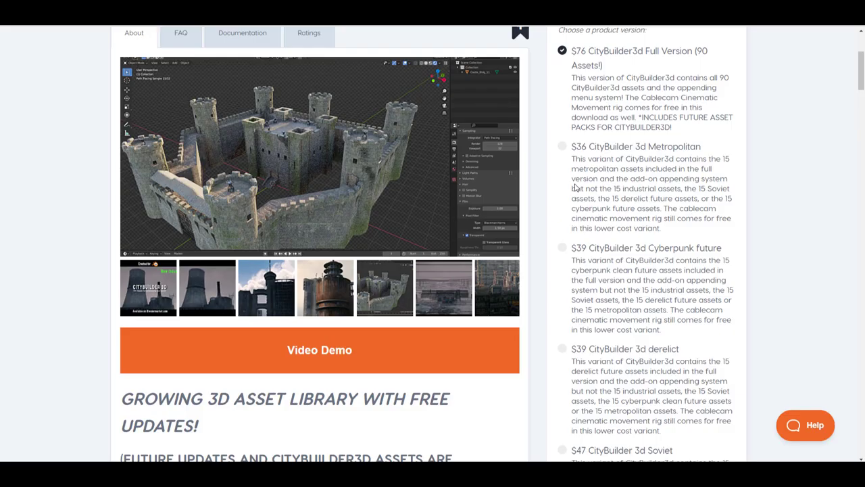
{"action": "scroll", "coordinate": [575, 187], "scroll_direction": "up", "scroll_amount": 4}
{"action": "scroll", "coordinate": [576, 187], "scroll_direction": "down", "scroll_amount": 8}
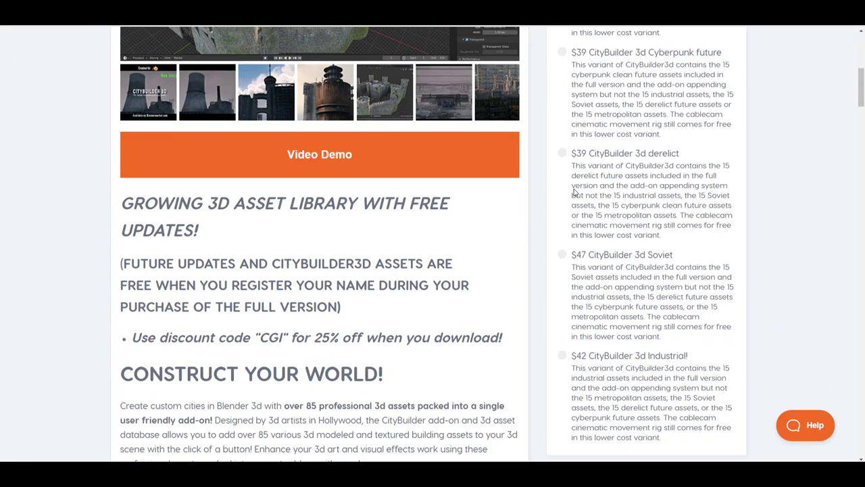
{"action": "scroll", "coordinate": [504, 242], "scroll_direction": "down", "scroll_amount": 2}
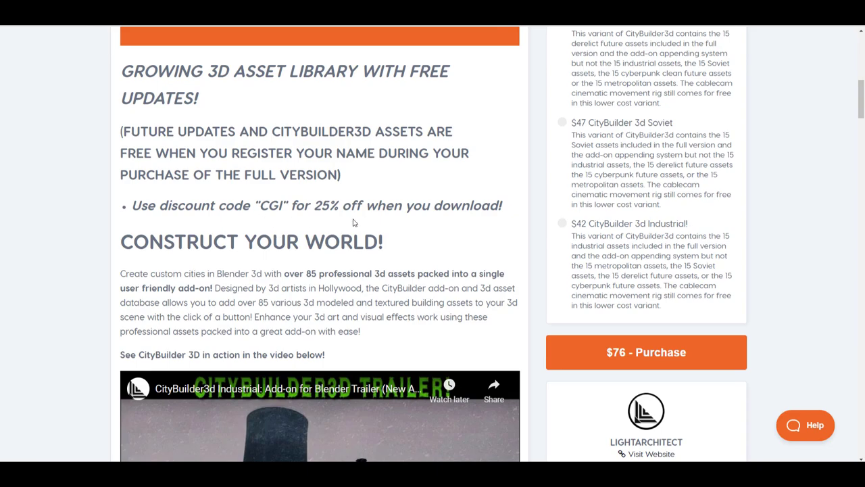
{"action": "scroll", "coordinate": [353, 224], "scroll_direction": "down", "scroll_amount": 5}
{"action": "scroll", "coordinate": [354, 224], "scroll_direction": "down", "scroll_amount": 15}
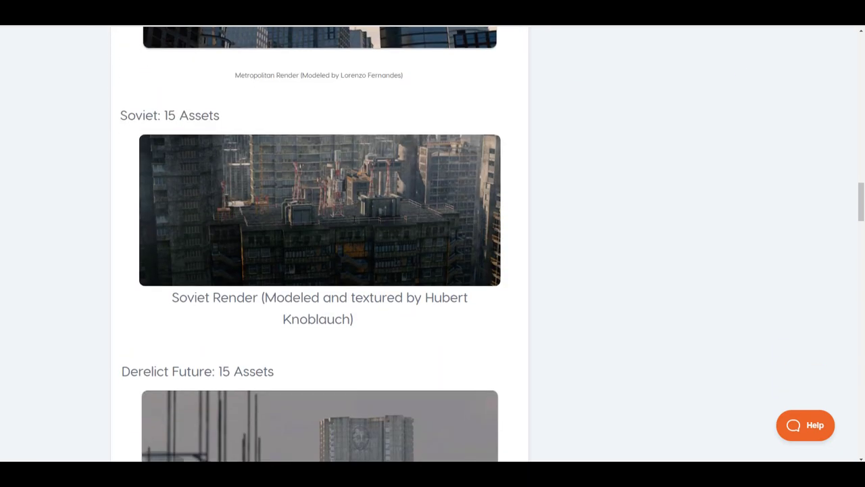
{"action": "scroll", "coordinate": [354, 220], "scroll_direction": "down", "scroll_amount": 3}
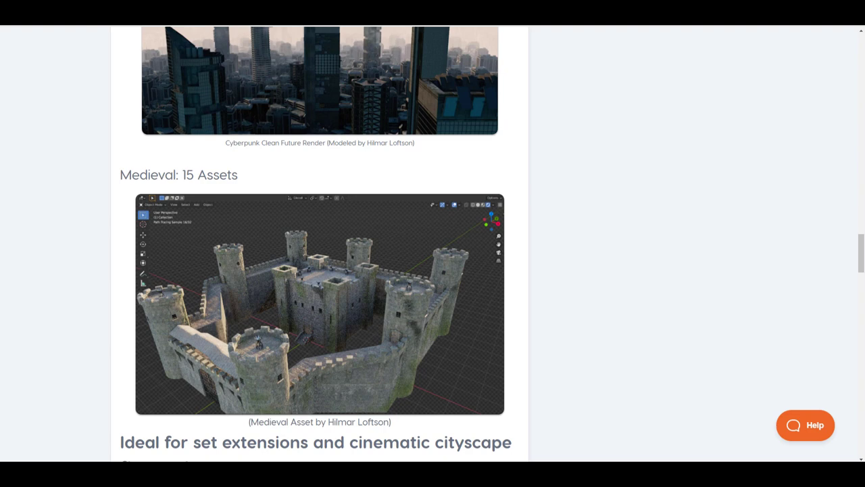
{"action": "scroll", "coordinate": [533, 249], "scroll_direction": "up", "scroll_amount": 3}
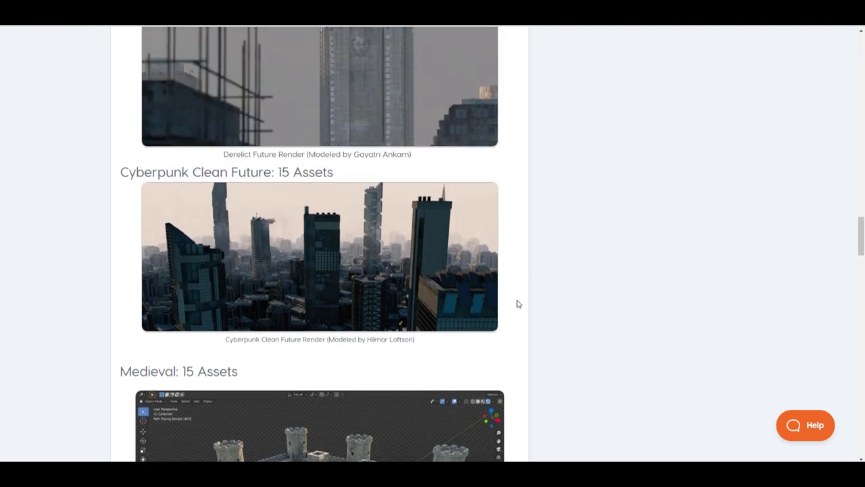
{"action": "scroll", "coordinate": [518, 304], "scroll_direction": "up", "scroll_amount": 10}
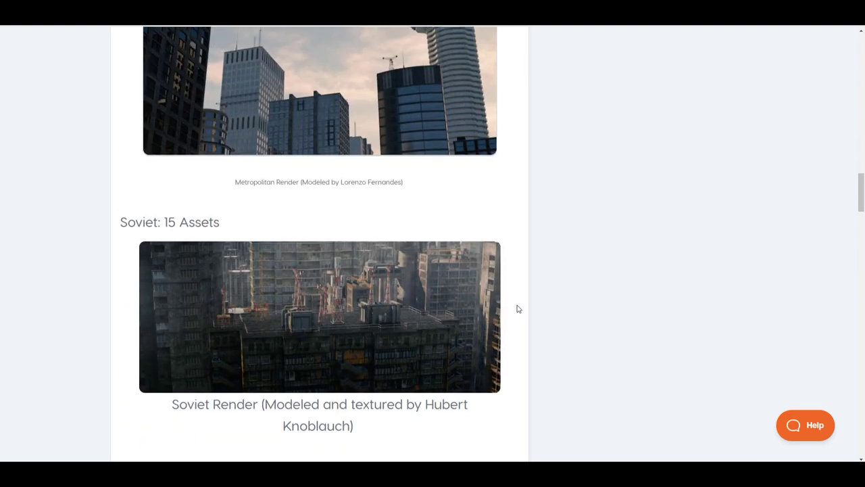
{"action": "scroll", "coordinate": [517, 309], "scroll_direction": "up", "scroll_amount": 5}
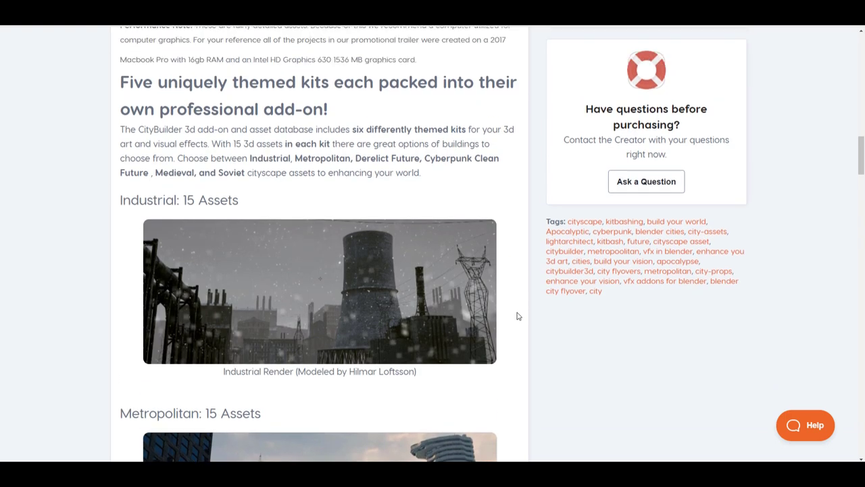
{"action": "scroll", "coordinate": [518, 315], "scroll_direction": "down", "scroll_amount": 12}
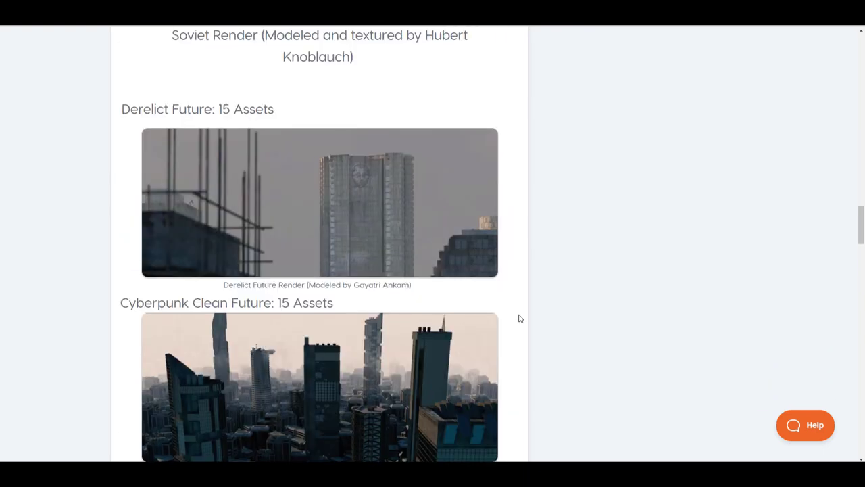
{"action": "scroll", "coordinate": [520, 318], "scroll_direction": "down", "scroll_amount": 7}
{"action": "scroll", "coordinate": [519, 318], "scroll_direction": "up", "scroll_amount": 18}
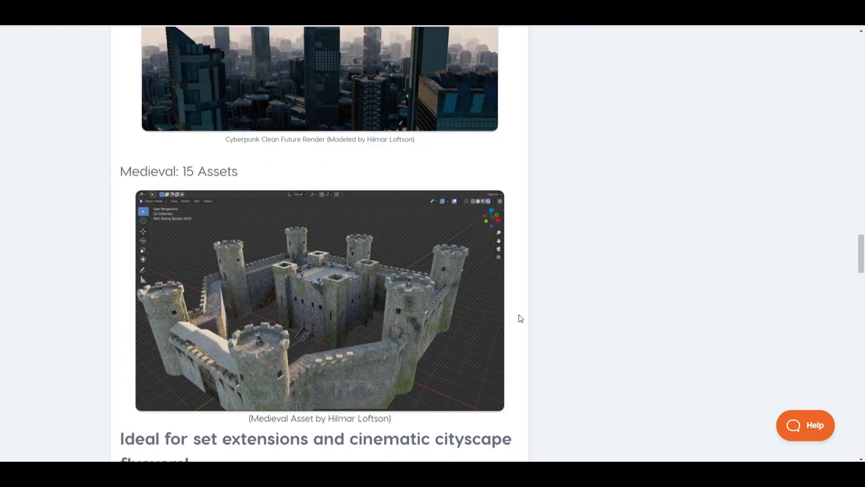
{"action": "scroll", "coordinate": [520, 318], "scroll_direction": "up", "scroll_amount": 10}
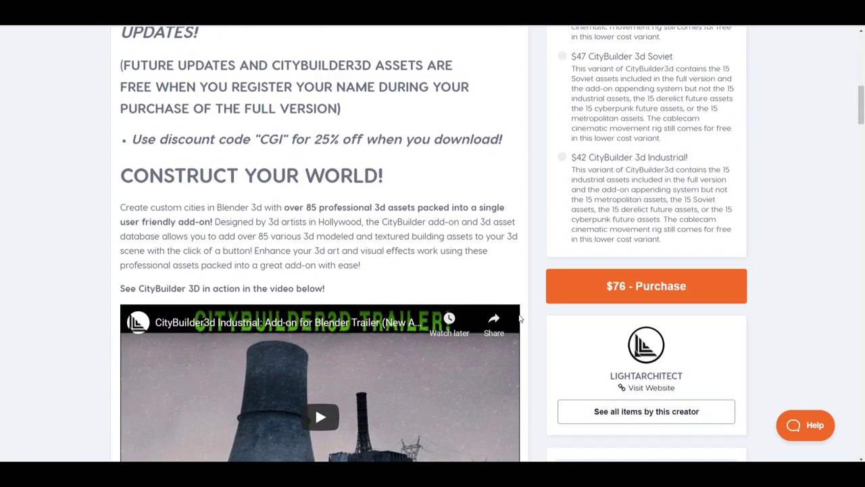
{"action": "scroll", "coordinate": [495, 272], "scroll_direction": "down", "scroll_amount": 6}
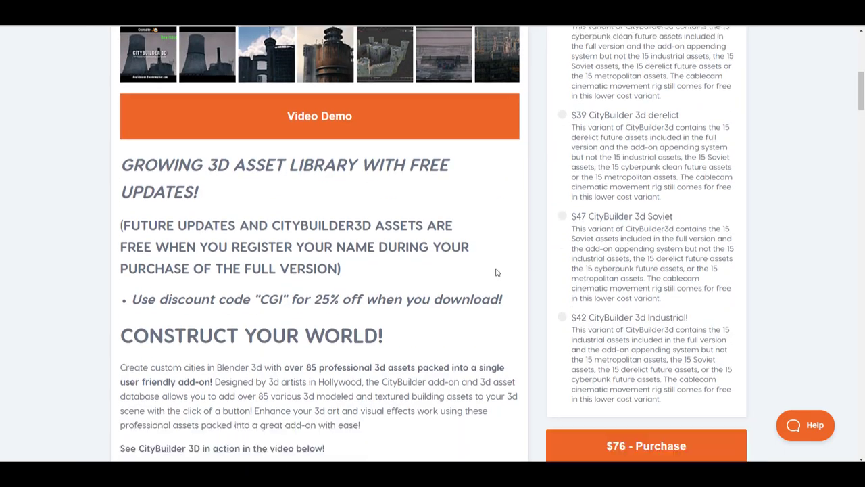
{"action": "scroll", "coordinate": [495, 271], "scroll_direction": "down", "scroll_amount": 4}
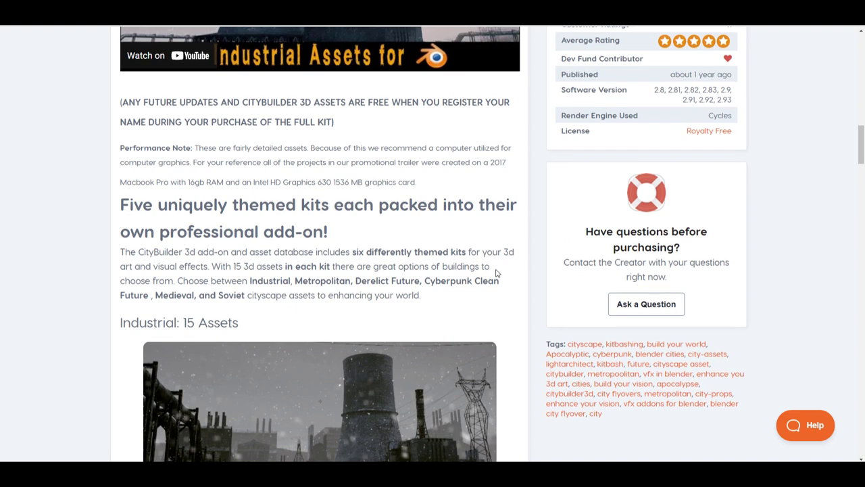
{"action": "scroll", "coordinate": [495, 272], "scroll_direction": "down", "scroll_amount": 4}
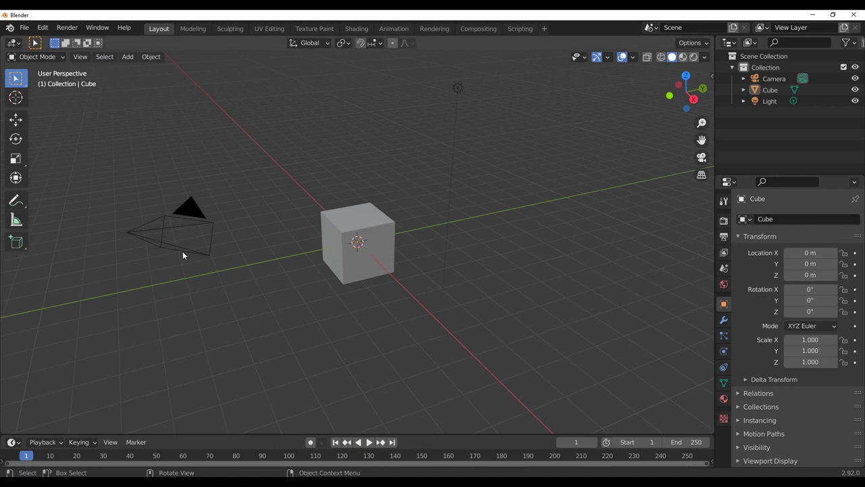
- In a new Blender scene, display the City Builder 3D add-on's list of medieval assets
{"action": "left_click", "coordinate": [43, 28]}
{"action": "key", "text": "n"}
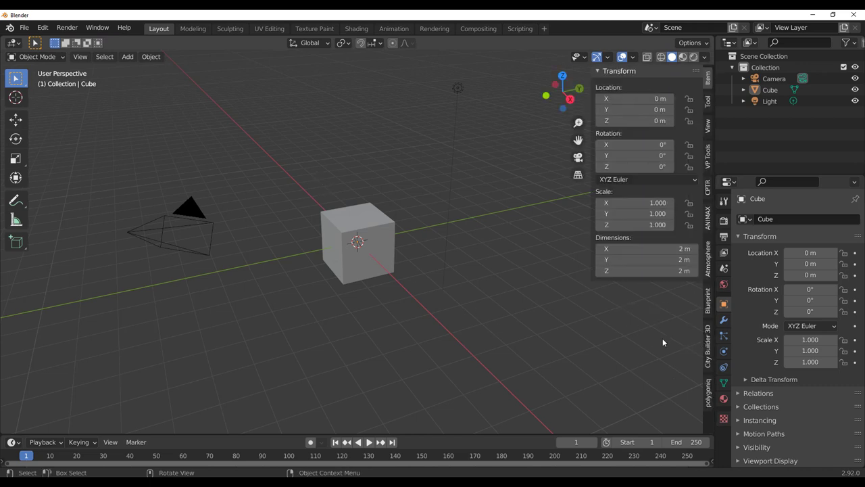
{"action": "left_click", "coordinate": [708, 347]}
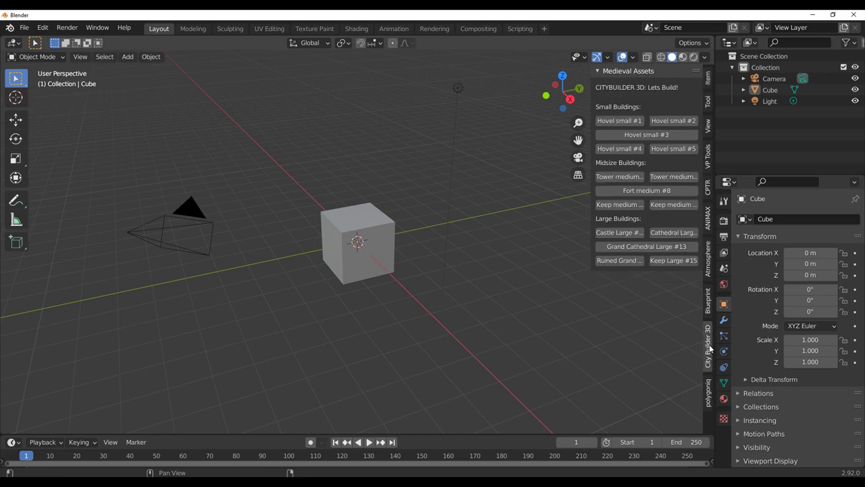
- Replace the default cube with a ground plane scaled up to about 12 and deselect it
{"action": "left_click", "coordinate": [335, 227]}
{"action": "key", "text": "Delete"}
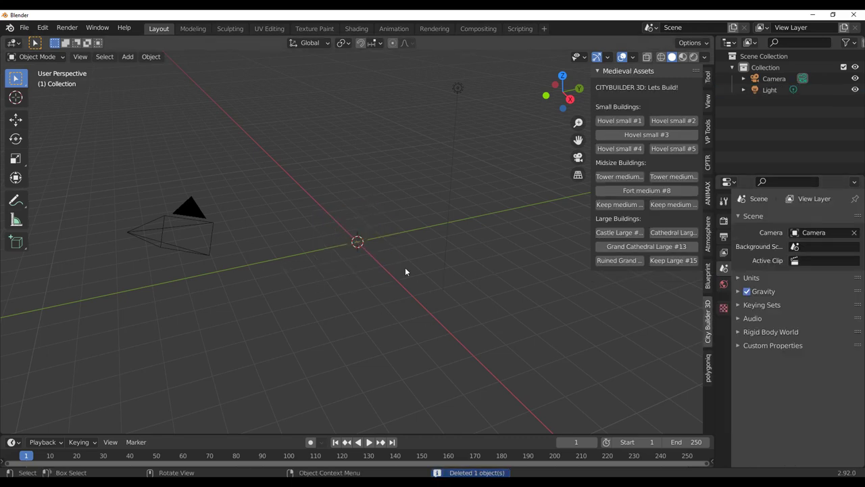
{"action": "key", "text": "shift+a"}
{"action": "mouse_move", "coordinate": [319, 222]}
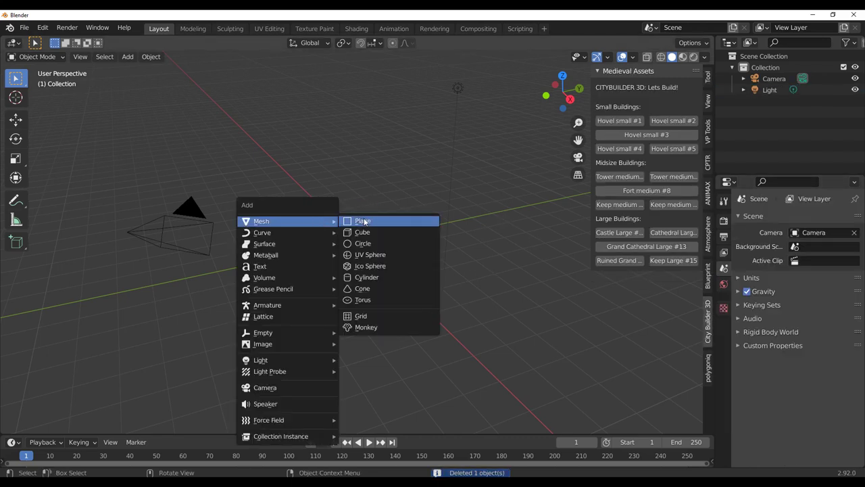
{"action": "left_click", "coordinate": [366, 222]}
{"action": "key", "text": "s"}
{"action": "left_click", "coordinate": [150, 150]}
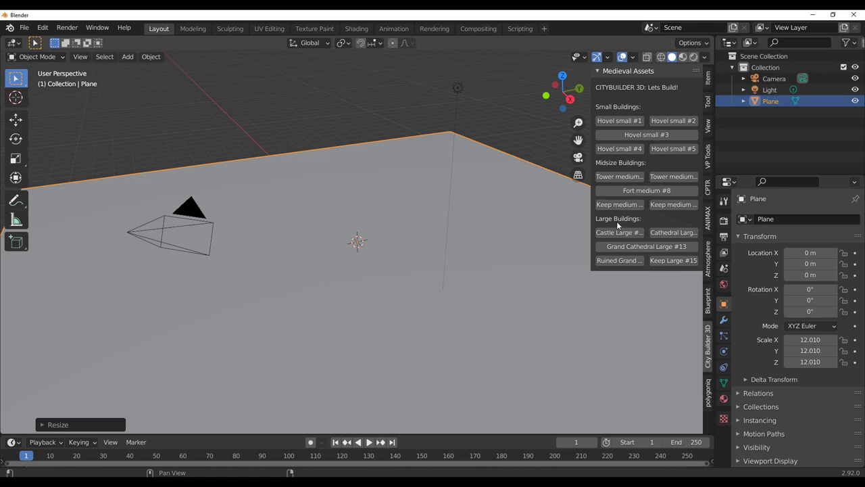
{"action": "left_click", "coordinate": [371, 123]}
- Add the medieval asset Hovel small #1 at the centre of the ground plane and view it up close
{"action": "scroll", "coordinate": [381, 194], "scroll_direction": "down", "scroll_amount": 8}
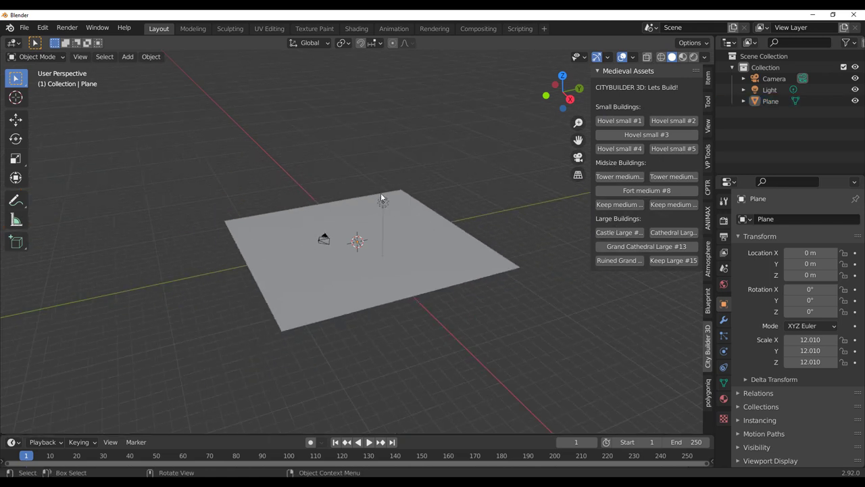
{"action": "middle_click_drag", "start_coordinate": [381, 196], "coordinate": [315, 225]}
{"action": "scroll", "coordinate": [354, 238], "scroll_direction": "up", "scroll_amount": 4}
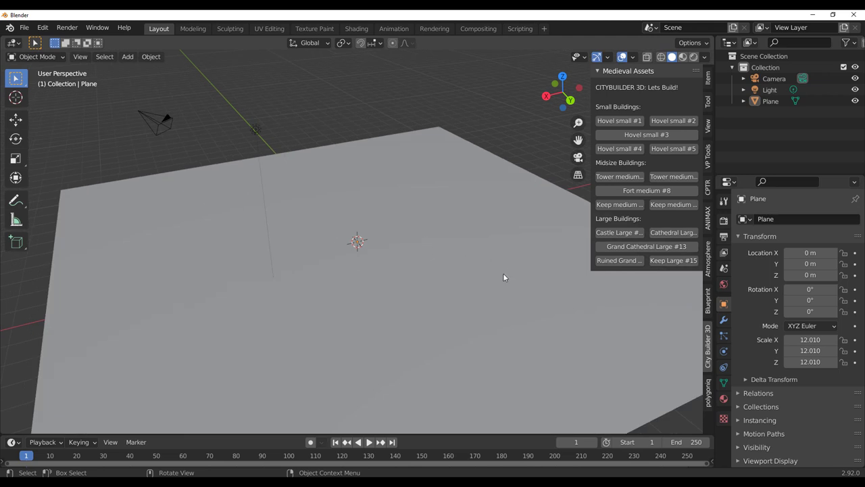
{"action": "left_click", "coordinate": [619, 122]}
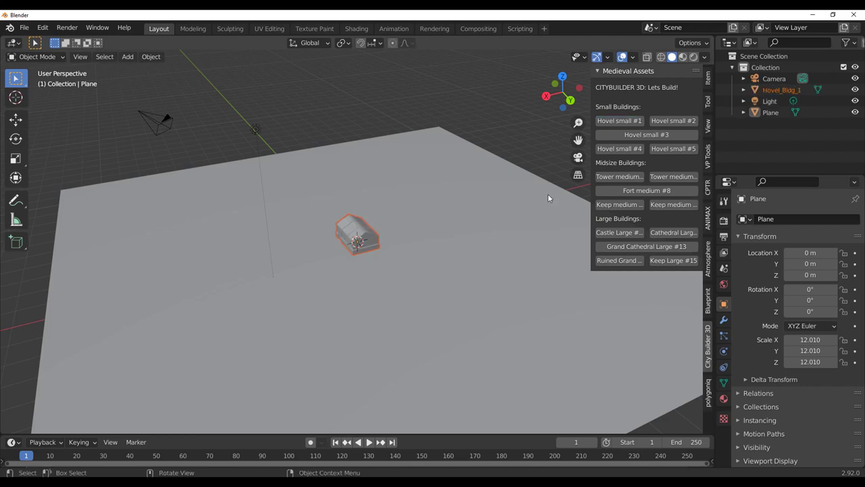
{"action": "scroll", "coordinate": [353, 212], "scroll_direction": "up", "scroll_amount": 6}
{"action": "middle_click_drag", "start_coordinate": [354, 211], "coordinate": [324, 215]}
{"action": "scroll", "coordinate": [327, 216], "scroll_direction": "up", "scroll_amount": 4}
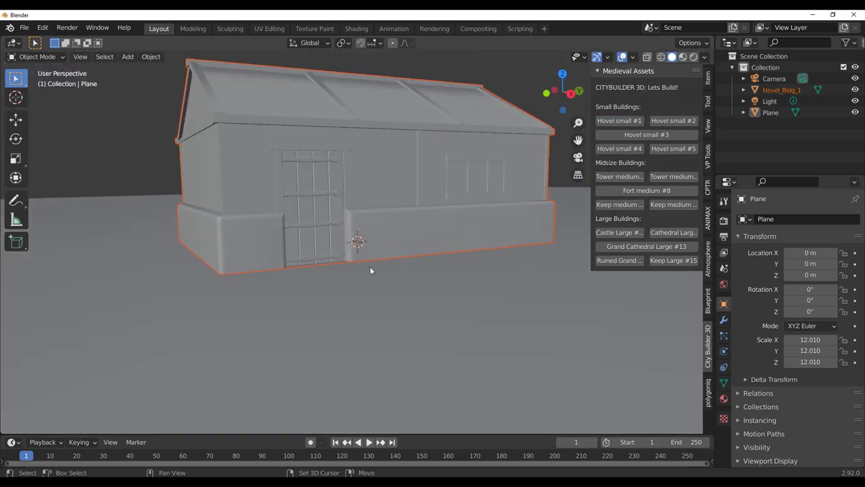
{"action": "middle_click_drag", "start_coordinate": [370, 266], "coordinate": [400, 342], "text": "shift"}
{"action": "middle_click_drag", "start_coordinate": [401, 342], "coordinate": [400, 298]}
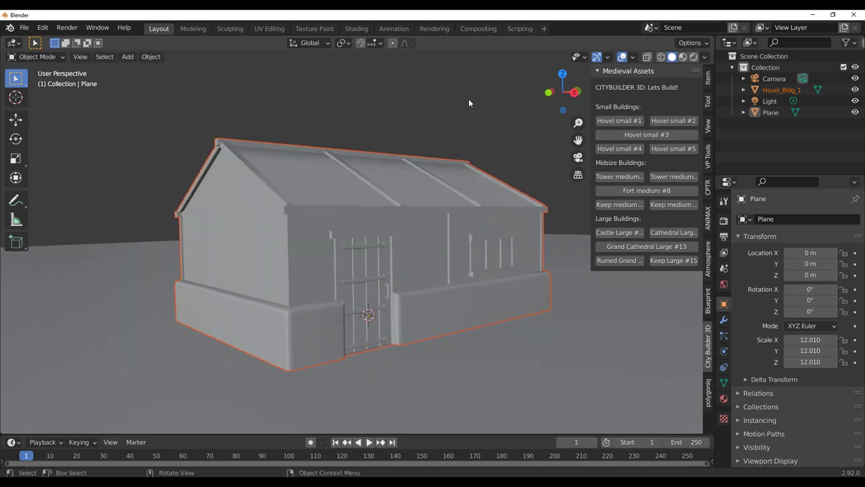
- Select the hovel and inspect its mesh by turning the wireframe overlay on and off again
{"action": "left_click", "coordinate": [445, 196]}
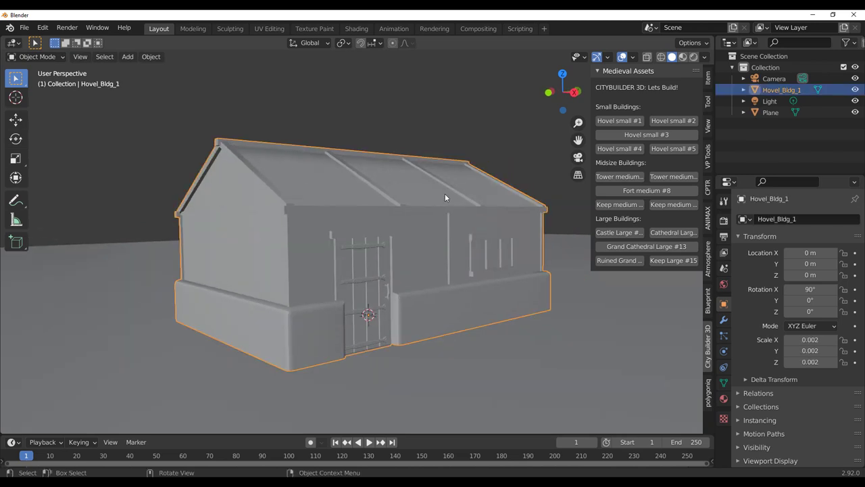
{"action": "left_click", "coordinate": [633, 57]}
{"action": "left_click", "coordinate": [564, 244]}
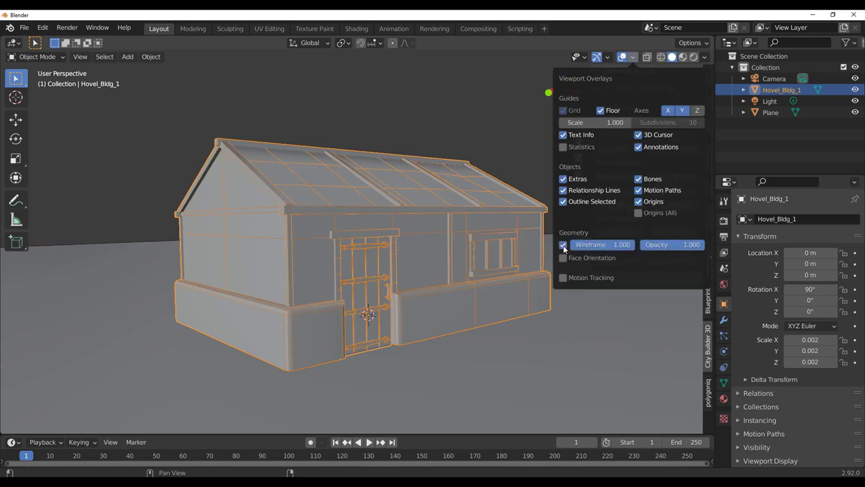
{"action": "left_click", "coordinate": [563, 245]}
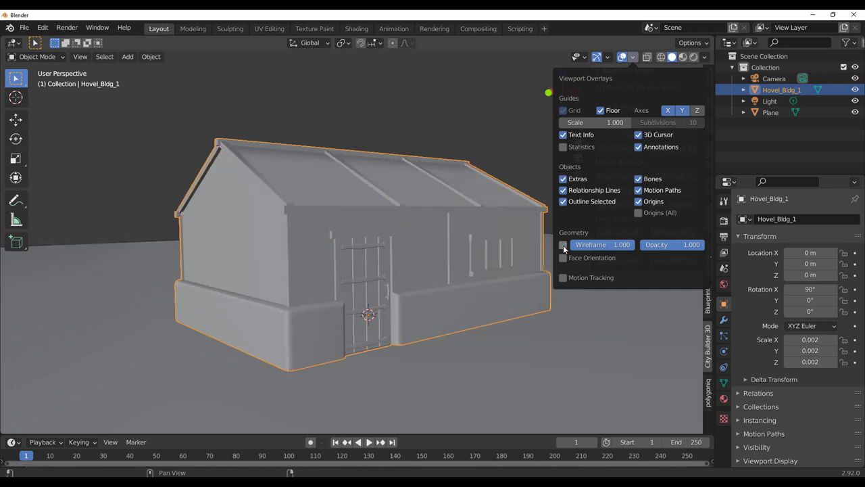
- Preview the hovel in the viewport with rendered shading
{"action": "scroll", "coordinate": [434, 130], "scroll_direction": "down", "scroll_amount": 2}
{"action": "scroll", "coordinate": [500, 139], "scroll_direction": "up", "scroll_amount": 3}
{"action": "scroll", "coordinate": [520, 152], "scroll_direction": "down", "scroll_amount": 4}
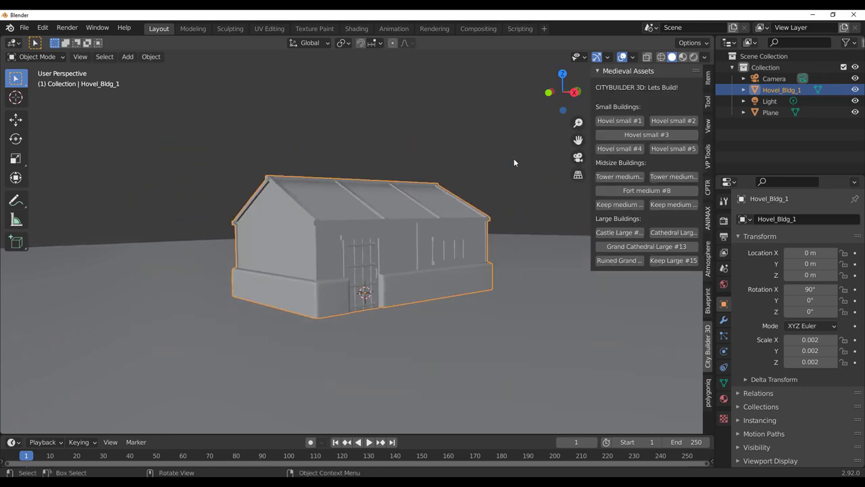
{"action": "mouse_move", "coordinate": [466, 205]}
{"action": "middle_mouse_down"}
{"action": "mouse_move", "coordinate": [455, 206]}
{"action": "mouse_move", "coordinate": [487, 204]}
{"action": "mouse_move", "coordinate": [451, 207]}
{"action": "middle_mouse_up"}
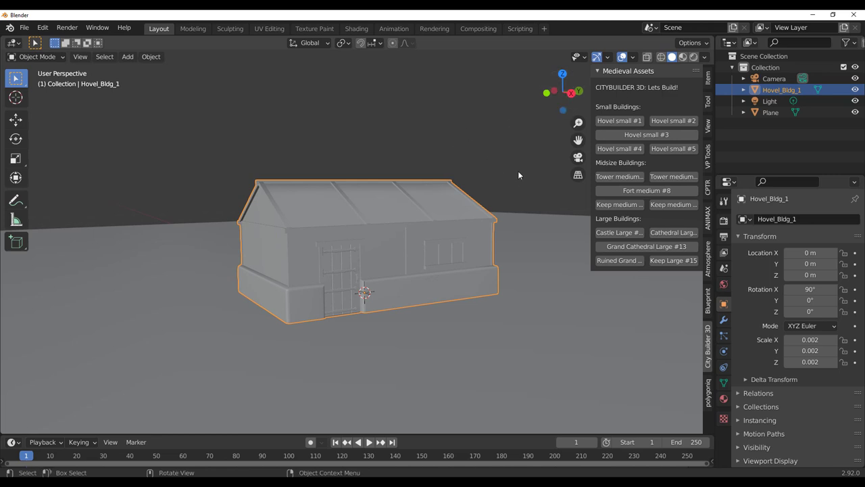
{"action": "left_click", "coordinate": [694, 57]}
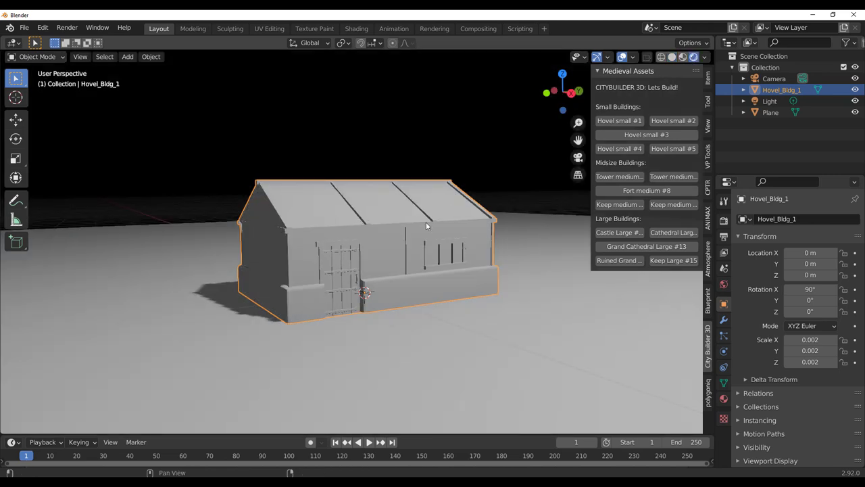
- Set the render engine to Cycles with GPU Compute as the device for the rendered view of the hovel
{"action": "middle_click_drag", "start_coordinate": [382, 231], "coordinate": [457, 251]}
{"action": "scroll", "coordinate": [374, 257], "scroll_direction": "up", "scroll_amount": 4}
{"action": "scroll", "coordinate": [425, 254], "scroll_direction": "down", "scroll_amount": 3}
{"action": "scroll", "coordinate": [425, 254], "scroll_direction": "up", "scroll_amount": 5}
{"action": "scroll", "coordinate": [457, 256], "scroll_direction": "down", "scroll_amount": 8}
{"action": "left_click", "coordinate": [723, 219]}
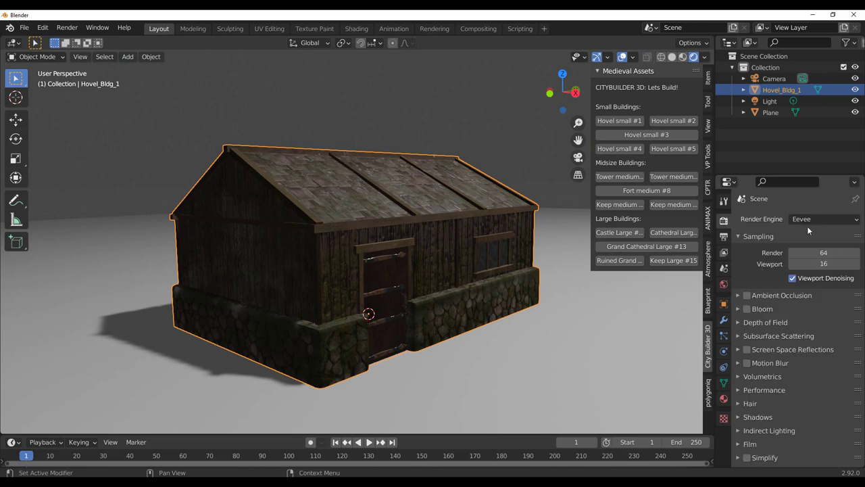
{"action": "left_click", "coordinate": [818, 218]}
{"action": "left_click", "coordinate": [800, 257]}
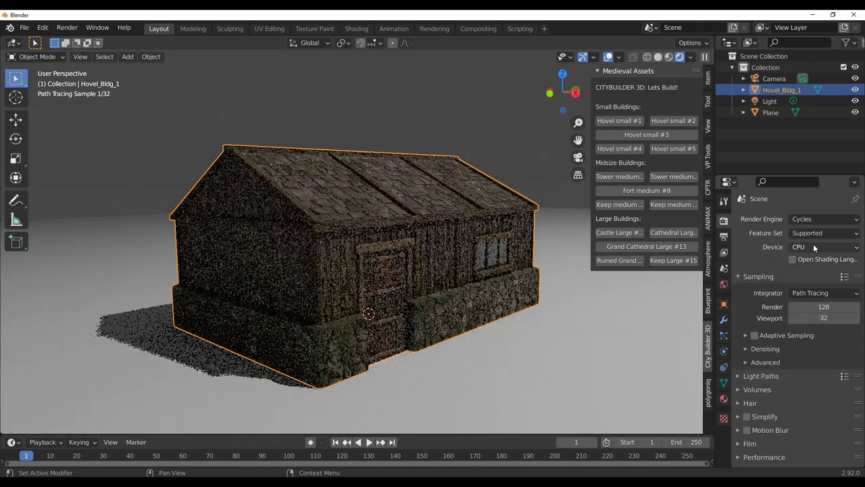
{"action": "left_click", "coordinate": [813, 244]}
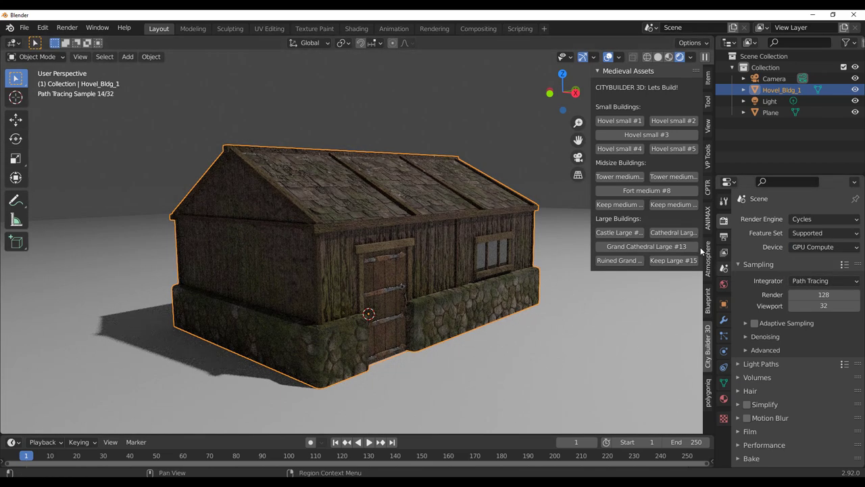
- Enable the Physical Atmosphere with the Earth preset and set the sun elevation to 160°
{"action": "left_click", "coordinate": [710, 258]}
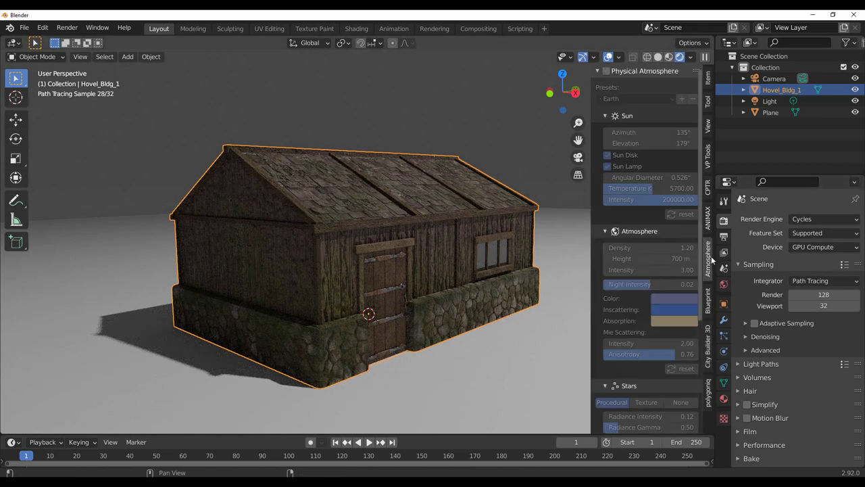
{"action": "left_click", "coordinate": [606, 71]}
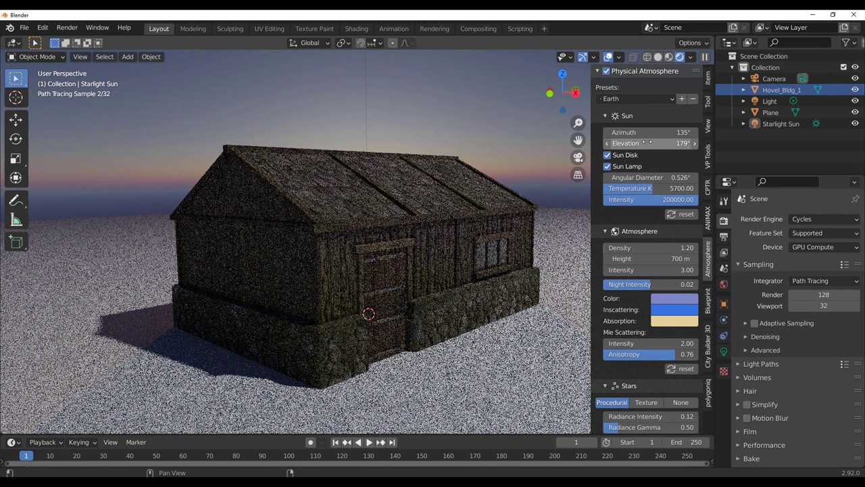
{"action": "left_click", "coordinate": [639, 143]}
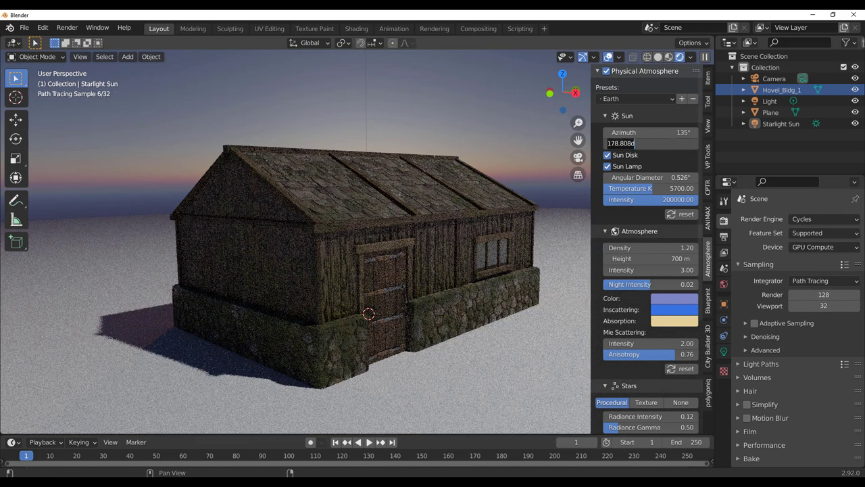
{"action": "type", "text": "160"}
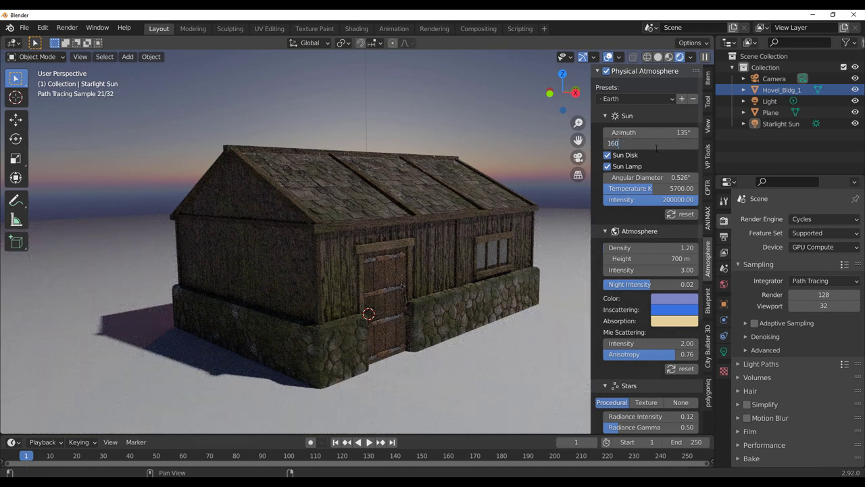
{"action": "key", "text": "Return"}
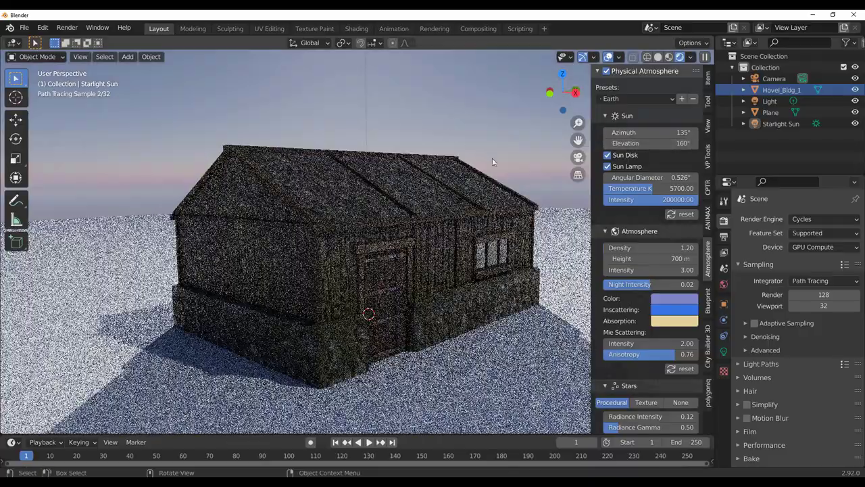
- Examine the hovel's walls, roof and stonework from several sides under the atmosphere lighting
{"action": "middle_click_drag", "start_coordinate": [511, 132], "coordinate": [412, 166]}
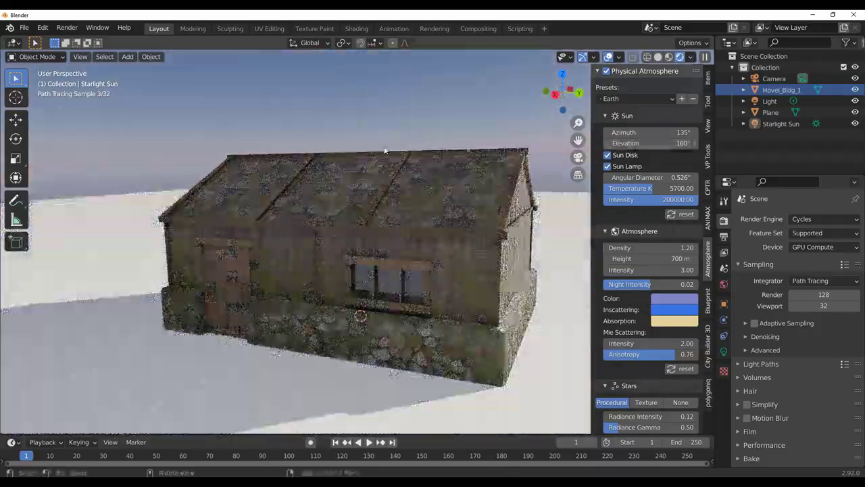
{"action": "scroll", "coordinate": [398, 187], "scroll_direction": "down", "scroll_amount": 4}
{"action": "middle_click_drag", "start_coordinate": [397, 188], "coordinate": [333, 245]}
{"action": "scroll", "coordinate": [333, 244], "scroll_direction": "up", "scroll_amount": 3}
{"action": "middle_click_drag", "start_coordinate": [409, 244], "coordinate": [369, 231]}
{"action": "scroll", "coordinate": [365, 245], "scroll_direction": "up", "scroll_amount": 3}
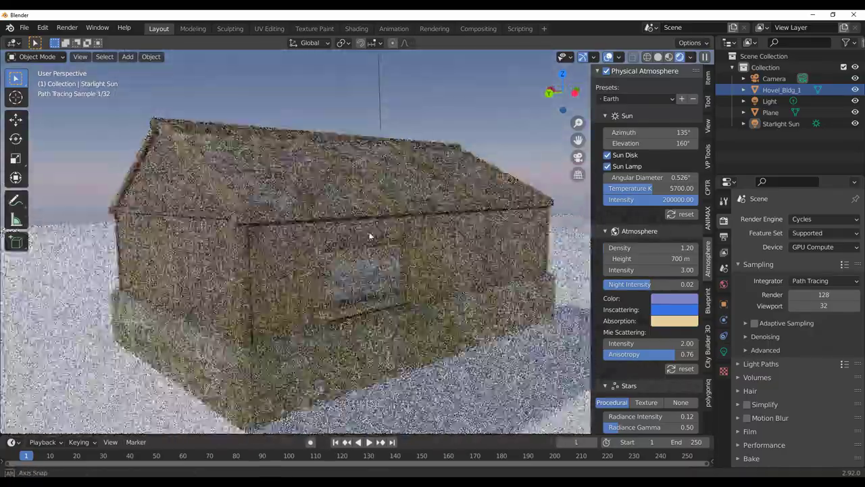
{"action": "scroll", "coordinate": [370, 236], "scroll_direction": "down", "scroll_amount": 5}
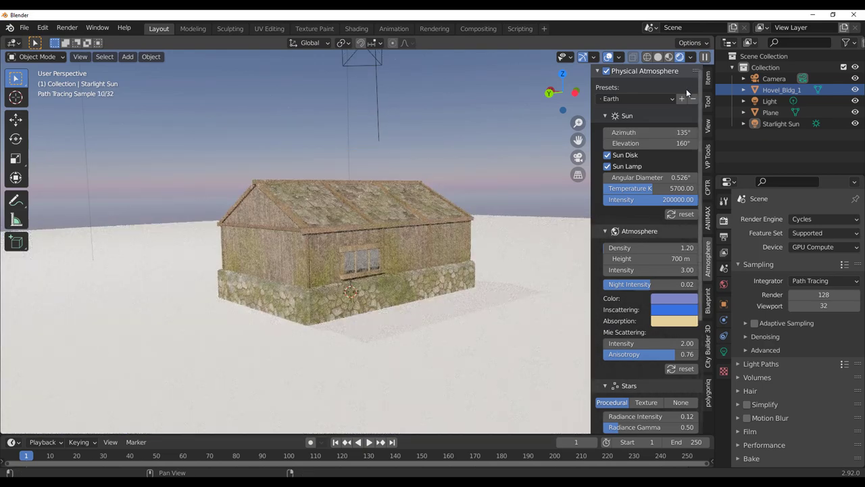
- Set the render engine to Eevee and the viewport to solid shading
{"action": "left_click", "coordinate": [800, 218]}
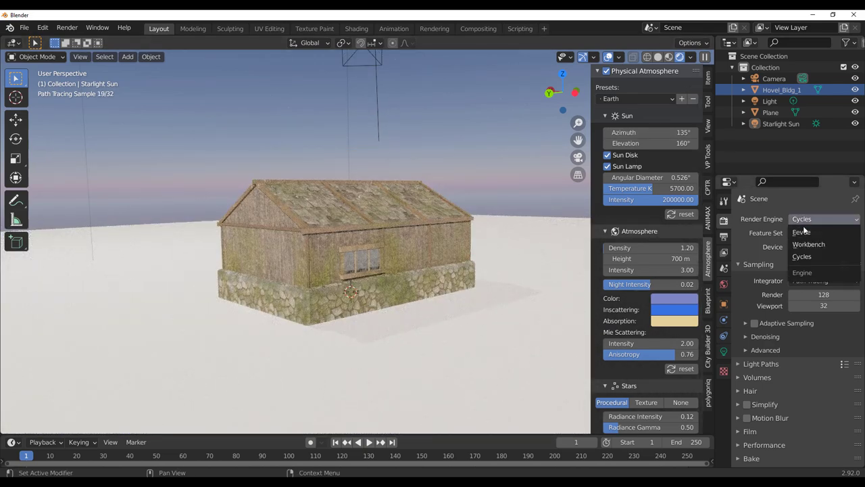
{"action": "left_click", "coordinate": [659, 59]}
{"action": "middle_click_drag", "start_coordinate": [392, 241], "coordinate": [502, 253]}
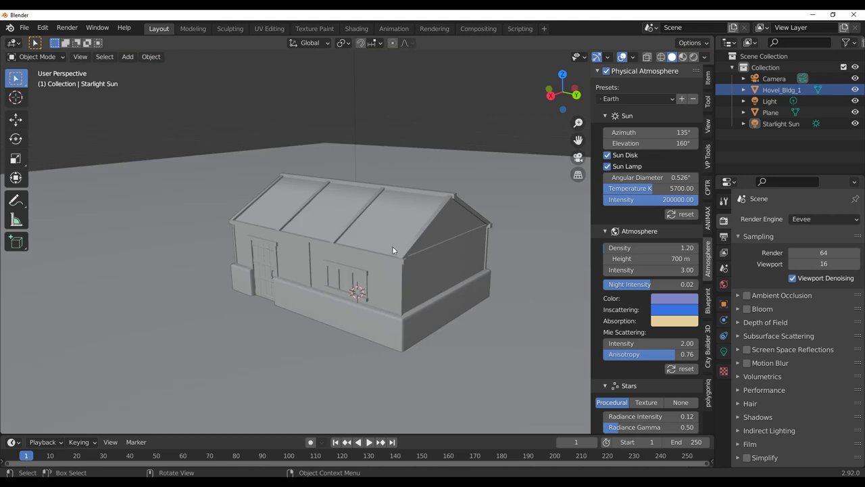
- Delete the hovel and add Hovel small #2 in its place on the ground plane
{"action": "left_click", "coordinate": [393, 249]}
{"action": "key", "text": "Delete"}
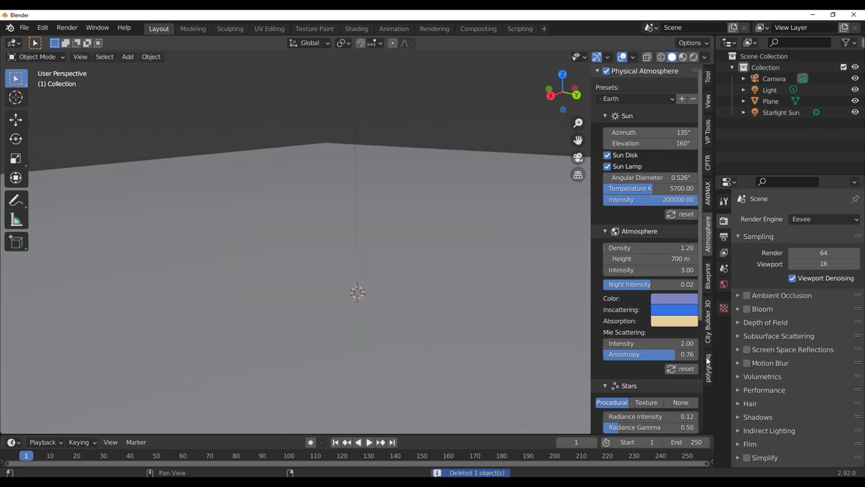
{"action": "left_click", "coordinate": [707, 328]}
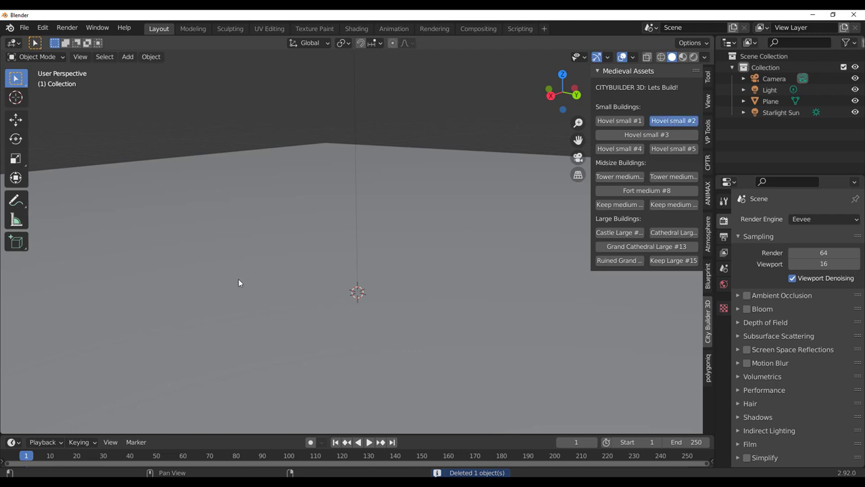
{"action": "middle_click_drag", "start_coordinate": [243, 297], "coordinate": [267, 291]}
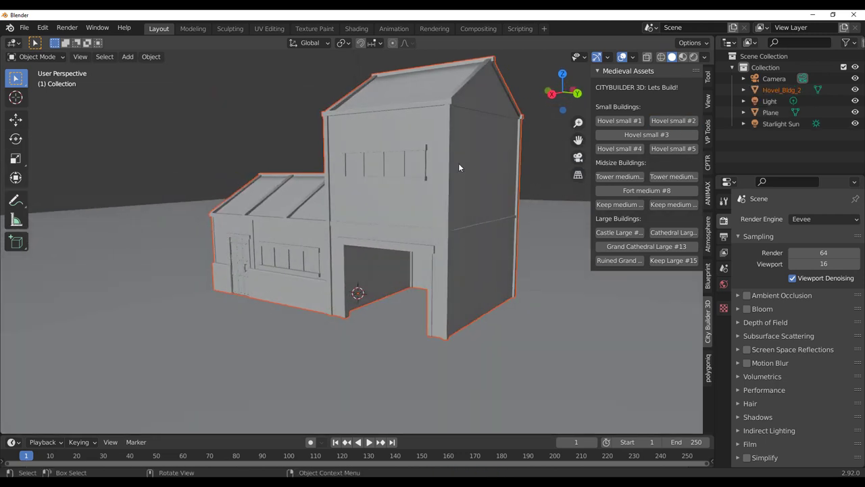
- Replace the two-storey hovel with Hovel small #3 and view it from the front
{"action": "key", "text": "Delete"}
{"action": "left_click", "coordinate": [641, 135]}
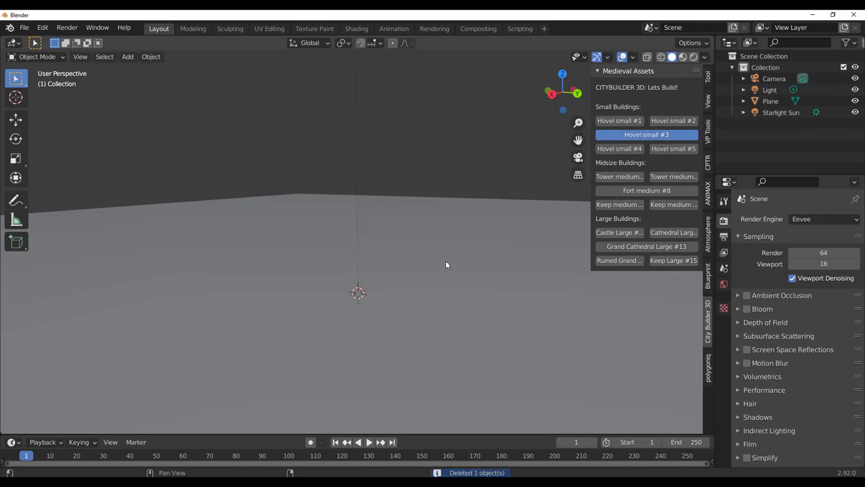
{"action": "middle_click_drag", "start_coordinate": [398, 231], "coordinate": [417, 244]}
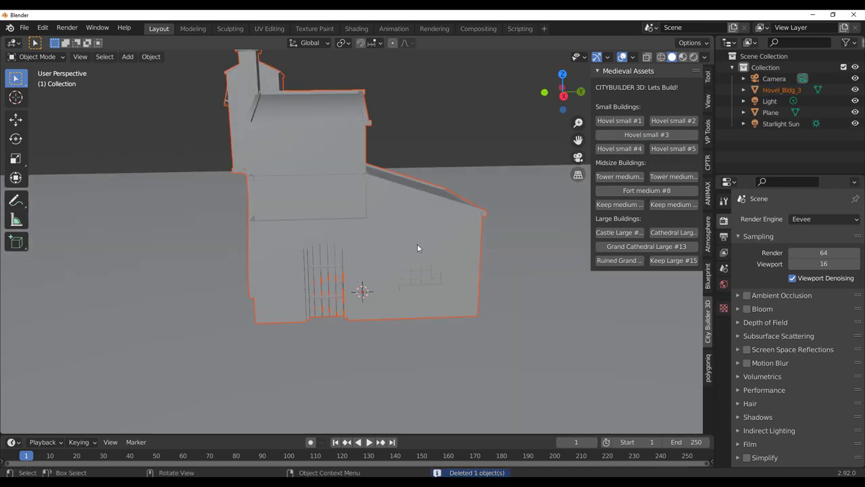
{"action": "middle_click_drag", "start_coordinate": [355, 232], "coordinate": [359, 202]}
- Delete the chimneyed hovel, add Hovel small #5 in its place and deselect it
{"action": "left_click", "coordinate": [377, 235]}
{"action": "key", "text": "Delete"}
{"action": "left_click", "coordinate": [666, 149]}
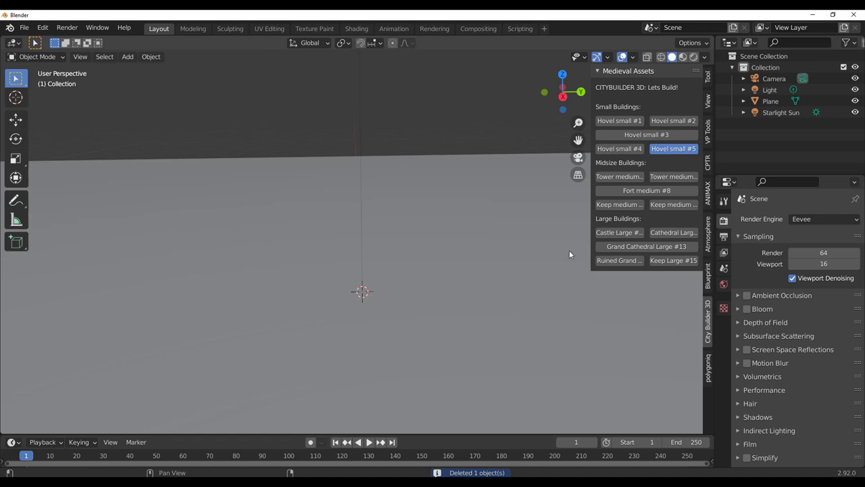
{"action": "middle_click_drag", "start_coordinate": [387, 273], "coordinate": [472, 264]}
{"action": "key", "text": "alt+a"}
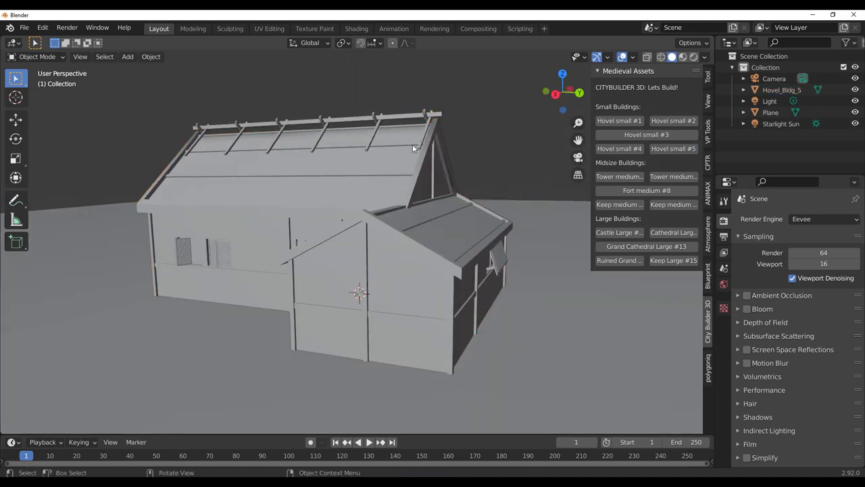
- Replace the hovel with the first Tower medium asset and view the whole walled tower in rendered shading
{"action": "left_click", "coordinate": [454, 166]}
{"action": "key", "text": "Delete"}
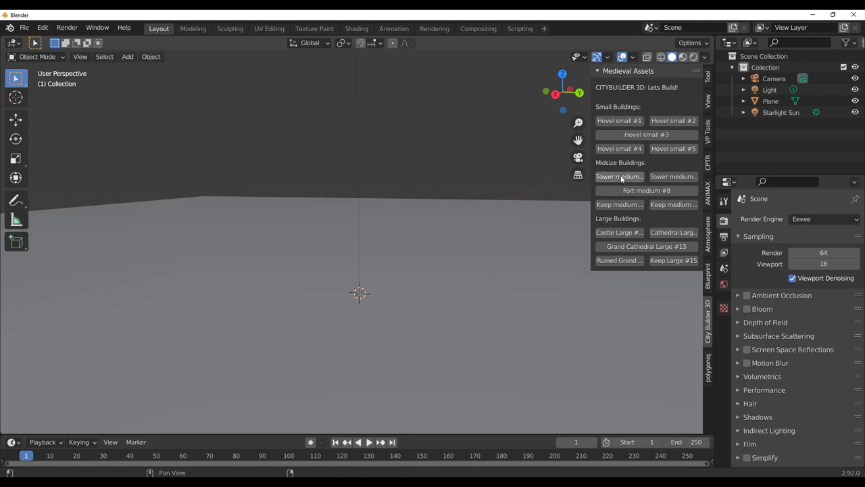
{"action": "left_click", "coordinate": [620, 177]}
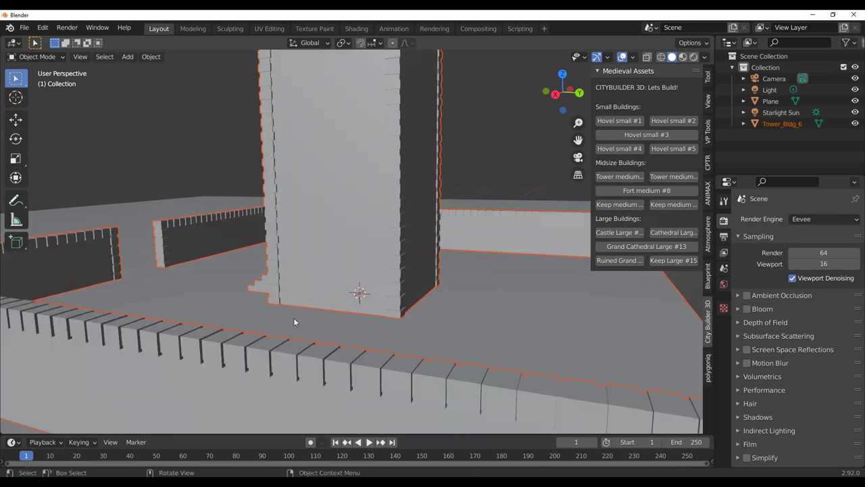
{"action": "scroll", "coordinate": [324, 304], "scroll_direction": "down", "scroll_amount": 6}
{"action": "mouse_move", "coordinate": [372, 276]}
{"action": "middle_mouse_down"}
{"action": "mouse_move", "coordinate": [273, 282]}
{"action": "mouse_move", "coordinate": [347, 284]}
{"action": "middle_mouse_up"}
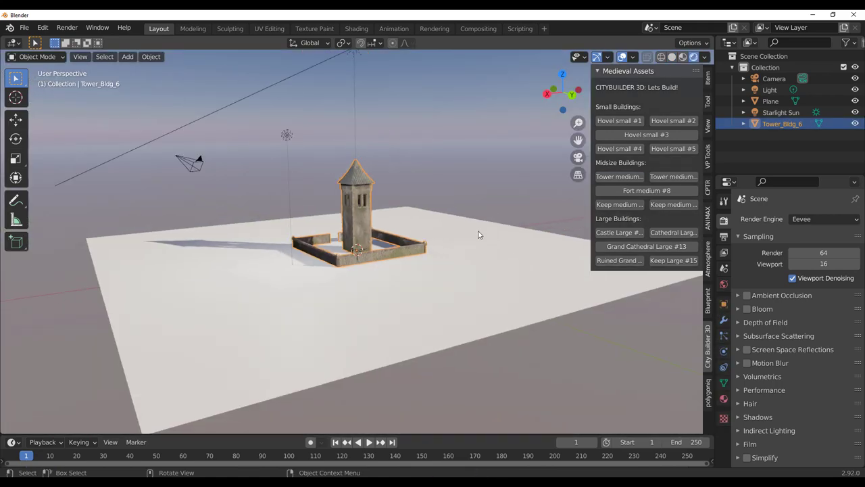
{"action": "mouse_move", "coordinate": [457, 261]}
{"action": "middle_mouse_down"}
{"action": "mouse_move", "coordinate": [430, 273]}
{"action": "mouse_move", "coordinate": [412, 264]}
{"action": "mouse_move", "coordinate": [380, 220]}
{"action": "middle_mouse_up"}
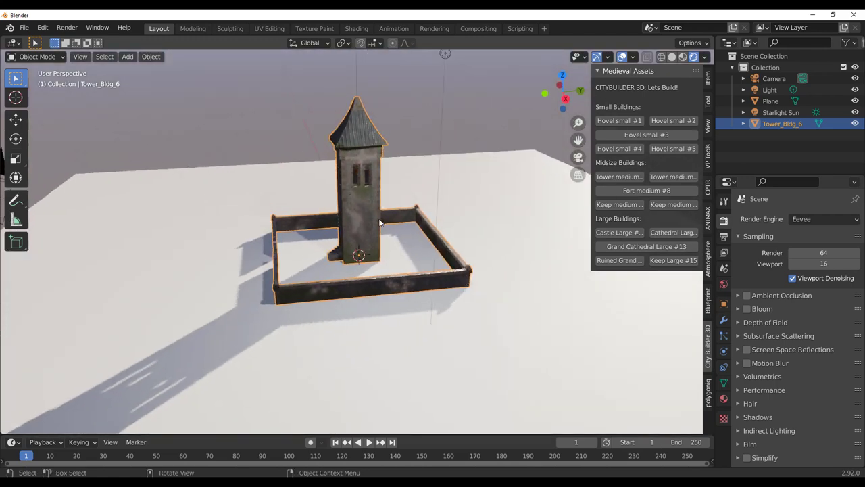
- Move the walled tower aside along the Y axis and add the second, ruined Tower medium asset at the plane's centre
{"action": "left_click", "coordinate": [96, 196]}
{"action": "left_click", "coordinate": [14, 123]}
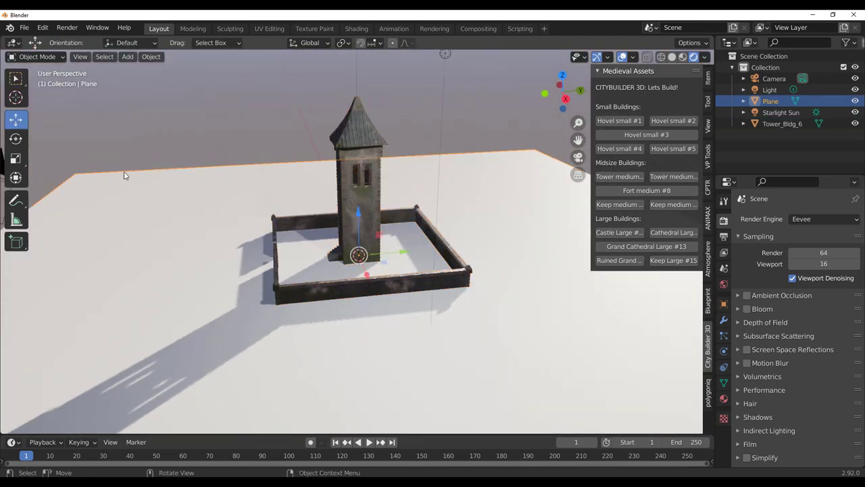
{"action": "left_click_drag", "start_coordinate": [406, 254], "coordinate": [190, 267]}
{"action": "left_click", "coordinate": [354, 146]}
{"action": "left_click", "coordinate": [377, 245]}
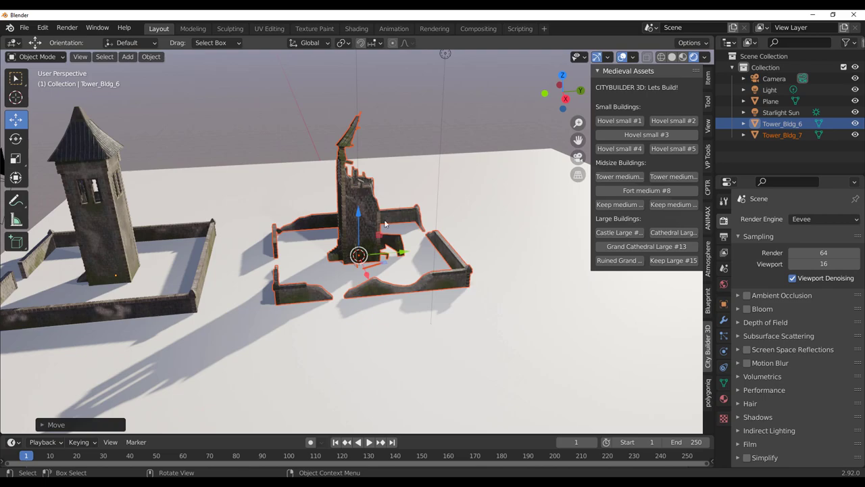
- Examine the ruined tower's broken walls, interior and surrounding enclosure up close and from a distance
{"action": "middle_click_drag", "start_coordinate": [382, 219], "coordinate": [187, 205]}
{"action": "scroll", "coordinate": [308, 184], "scroll_direction": "up", "scroll_amount": 4}
{"action": "middle_click_drag", "start_coordinate": [307, 184], "coordinate": [439, 369], "text": "shift"}
{"action": "scroll", "coordinate": [330, 310], "scroll_direction": "up", "scroll_amount": 2}
{"action": "scroll", "coordinate": [429, 203], "scroll_direction": "up", "scroll_amount": 3}
{"action": "middle_click_drag", "start_coordinate": [428, 202], "coordinate": [414, 161], "text": "shift"}
{"action": "middle_click_drag", "start_coordinate": [388, 280], "coordinate": [388, 244]}
{"action": "scroll", "coordinate": [390, 230], "scroll_direction": "down", "scroll_amount": 3}
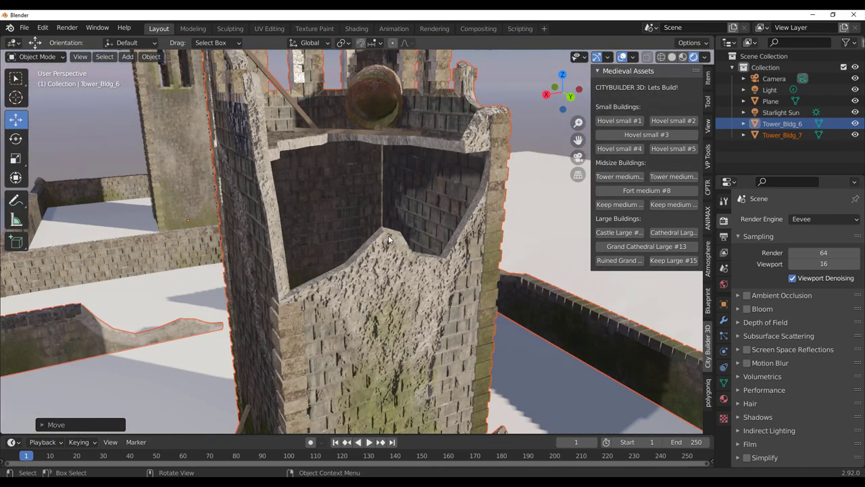
{"action": "scroll", "coordinate": [403, 196], "scroll_direction": "down", "scroll_amount": 8}
{"action": "left_click", "coordinate": [415, 179]}
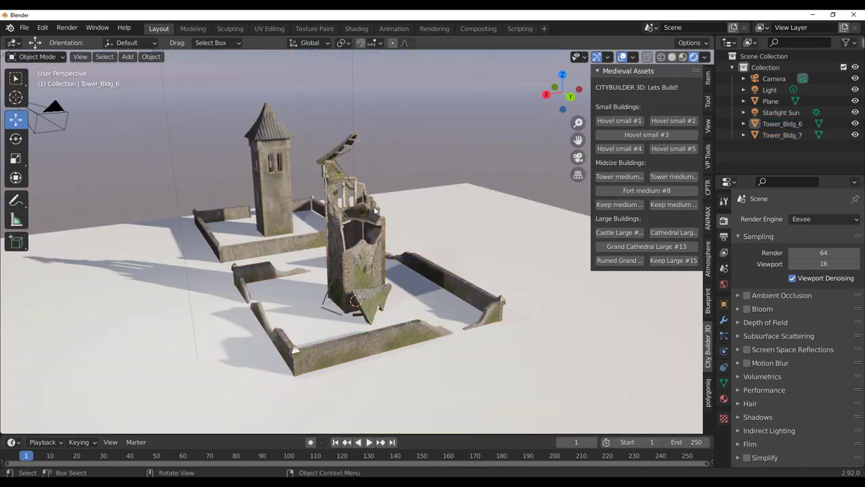
{"action": "middle_click_drag", "start_coordinate": [320, 239], "coordinate": [386, 229]}
{"action": "scroll", "coordinate": [386, 228], "scroll_direction": "up", "scroll_amount": 2}
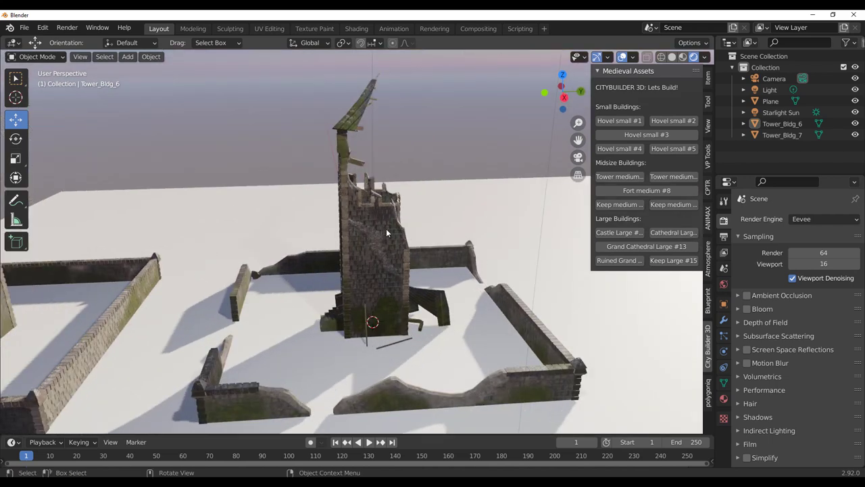
- Return the viewport to solid shading and delete both the ruined and the intact tower
{"action": "left_click", "coordinate": [672, 56]}
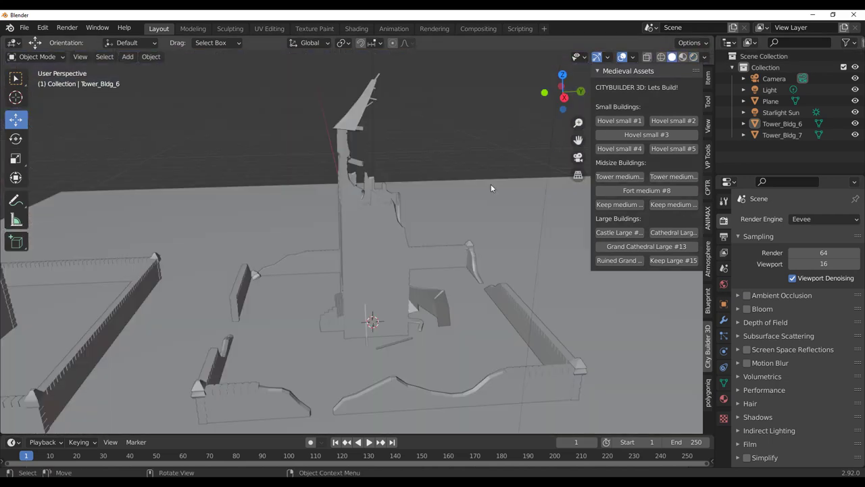
{"action": "left_click", "coordinate": [390, 231]}
{"action": "middle_click_drag", "start_coordinate": [432, 249], "coordinate": [373, 248]}
{"action": "key", "text": "Delete"}
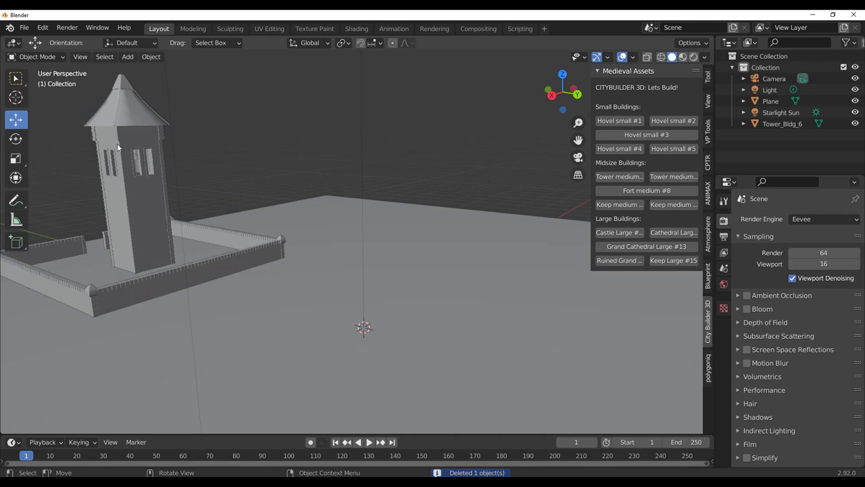
{"action": "left_click", "coordinate": [117, 147]}
{"action": "key", "text": "Delete"}
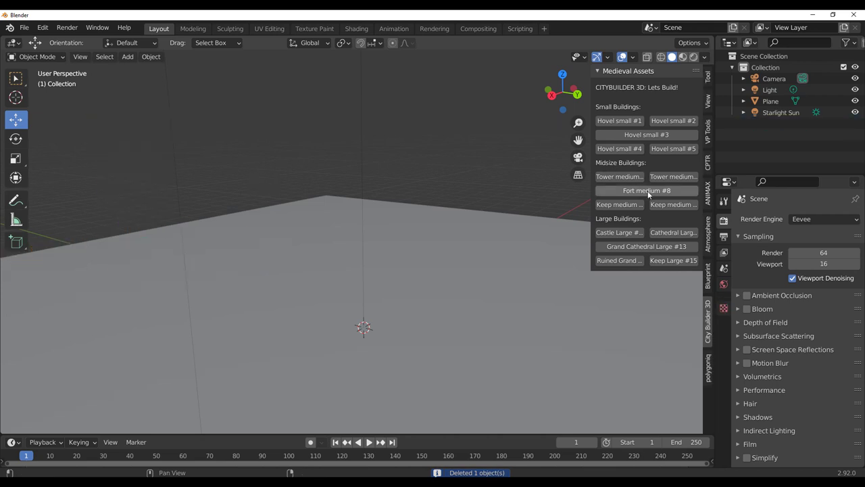
- Add the Fort medium #8 asset on the ground plane and inspect its courtyard and walls up close
{"action": "left_click", "coordinate": [648, 193]}
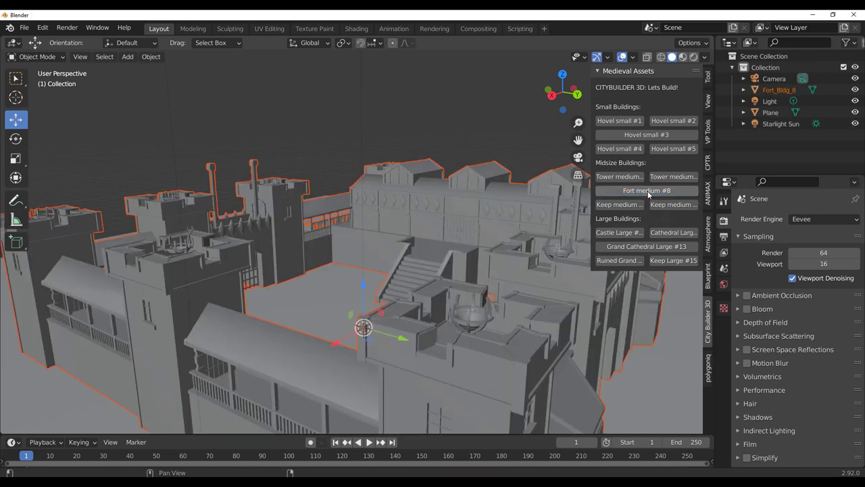
{"action": "middle_click_drag", "start_coordinate": [371, 237], "coordinate": [471, 268]}
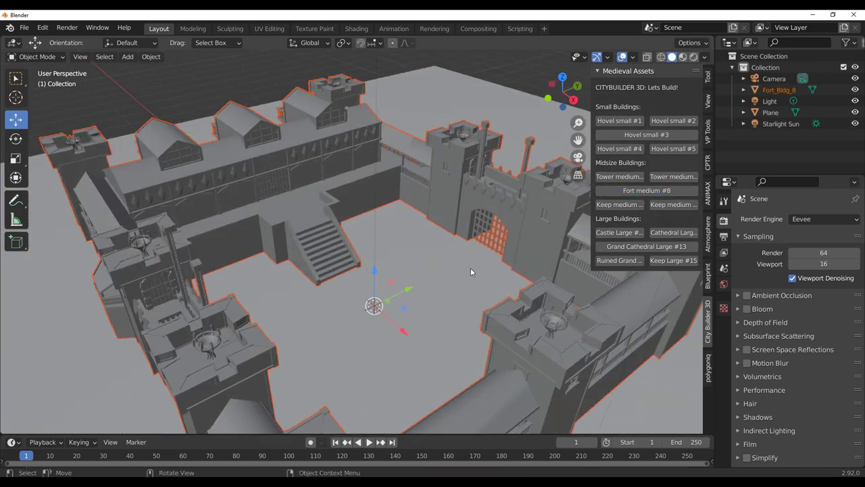
{"action": "scroll", "coordinate": [379, 294], "scroll_direction": "up", "scroll_amount": 5}
{"action": "scroll", "coordinate": [344, 299], "scroll_direction": "up", "scroll_amount": 3}
{"action": "middle_click_drag", "start_coordinate": [355, 332], "coordinate": [288, 272]}
{"action": "scroll", "coordinate": [303, 281], "scroll_direction": "down", "scroll_amount": 4}
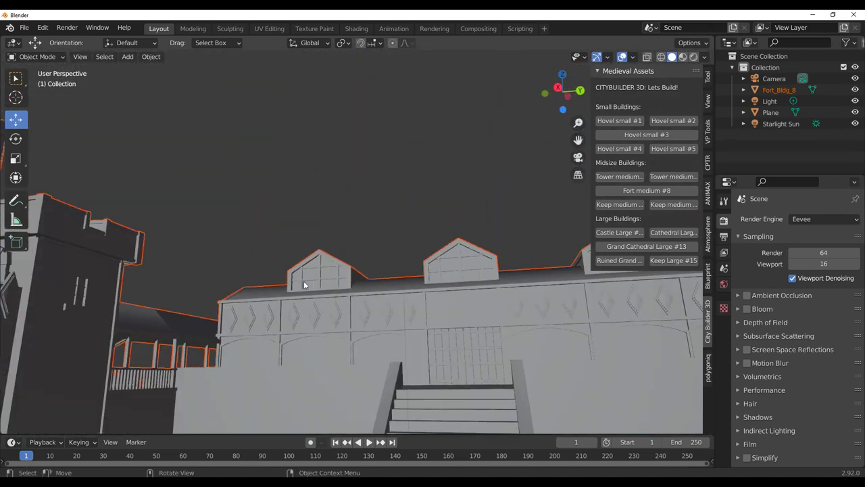
- Examine the fort's courtyard hall, dormers and entrance staircase up close, and pull back to the whole building
{"action": "middle_click_drag", "start_coordinate": [377, 338], "coordinate": [378, 303], "text": "shift"}
{"action": "scroll", "coordinate": [325, 305], "scroll_direction": "up", "scroll_amount": 2}
{"action": "scroll", "coordinate": [326, 305], "scroll_direction": "up", "scroll_amount": 2}
{"action": "middle_click_drag", "start_coordinate": [325, 305], "coordinate": [307, 253], "text": "shift"}
{"action": "scroll", "coordinate": [360, 317], "scroll_direction": "down", "scroll_amount": 4}
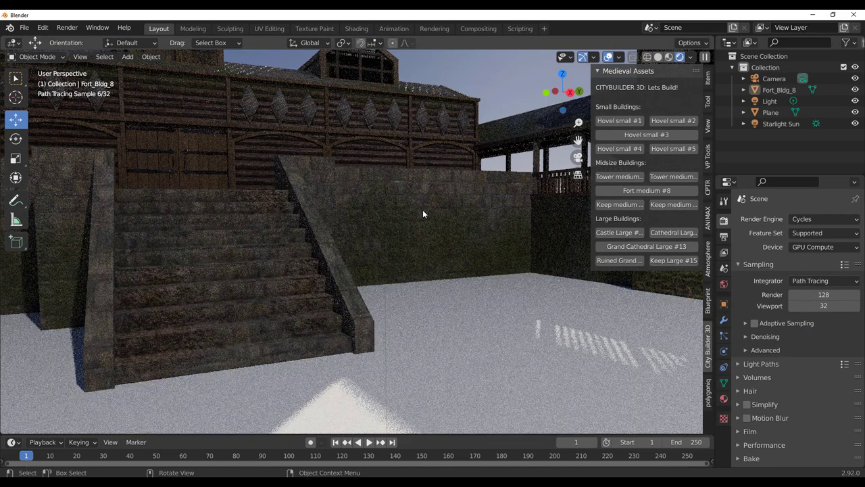
{"action": "scroll", "coordinate": [424, 211], "scroll_direction": "down", "scroll_amount": 12}
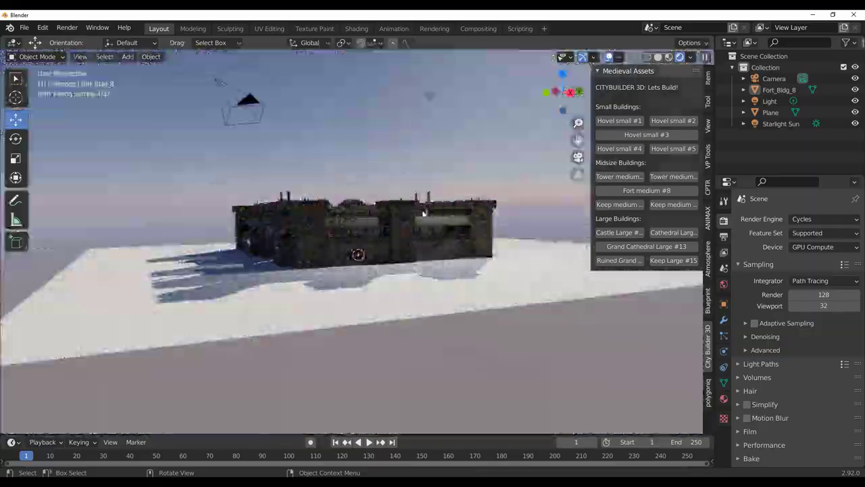
- Examine the rendered fort's gatehouse, outer walls and corner towers from several angles and distances
{"action": "middle_click_drag", "start_coordinate": [423, 213], "coordinate": [407, 282]}
{"action": "scroll", "coordinate": [393, 297], "scroll_direction": "up", "scroll_amount": 5}
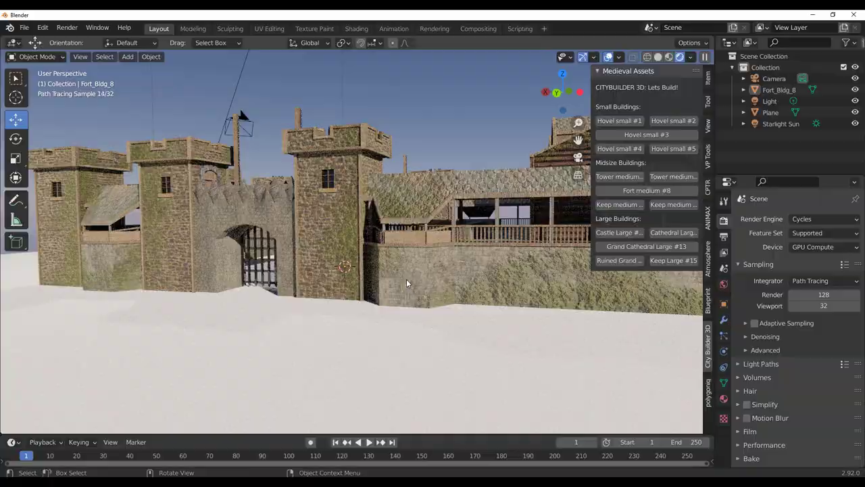
{"action": "scroll", "coordinate": [406, 283], "scroll_direction": "down", "scroll_amount": 5}
{"action": "middle_click_drag", "start_coordinate": [406, 283], "coordinate": [381, 286]}
{"action": "scroll", "coordinate": [381, 286], "scroll_direction": "up", "scroll_amount": 2}
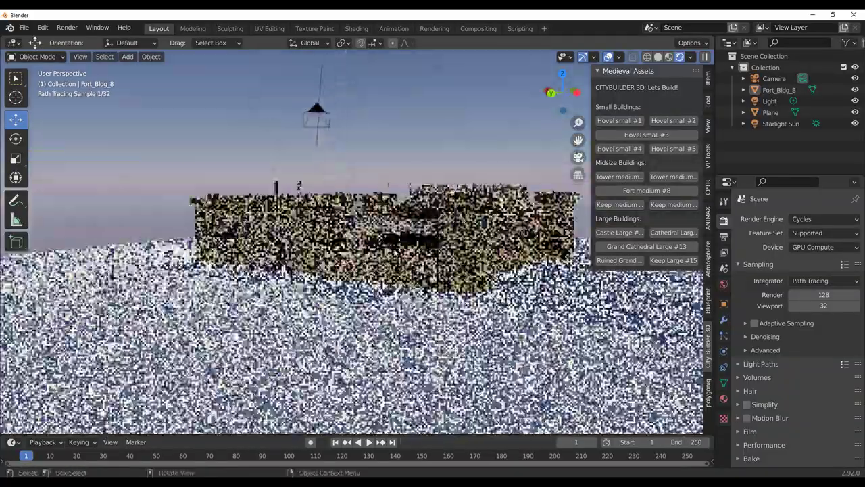
{"action": "scroll", "coordinate": [399, 247], "scroll_direction": "up", "scroll_amount": 4}
{"action": "middle_click_drag", "start_coordinate": [397, 247], "coordinate": [487, 242]}
{"action": "scroll", "coordinate": [435, 241], "scroll_direction": "down", "scroll_amount": 5}
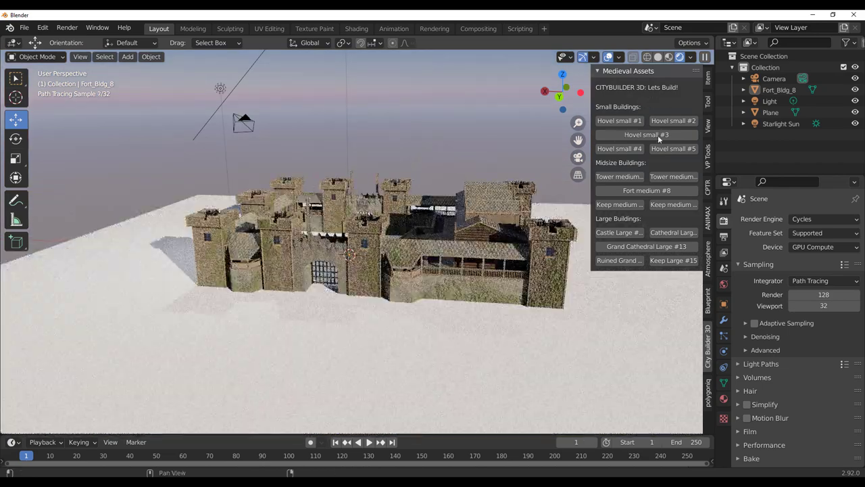
- Return the viewport to solid shading and move the fort aside along the X axis, away from the plane's centre
{"action": "left_click", "coordinate": [657, 58]}
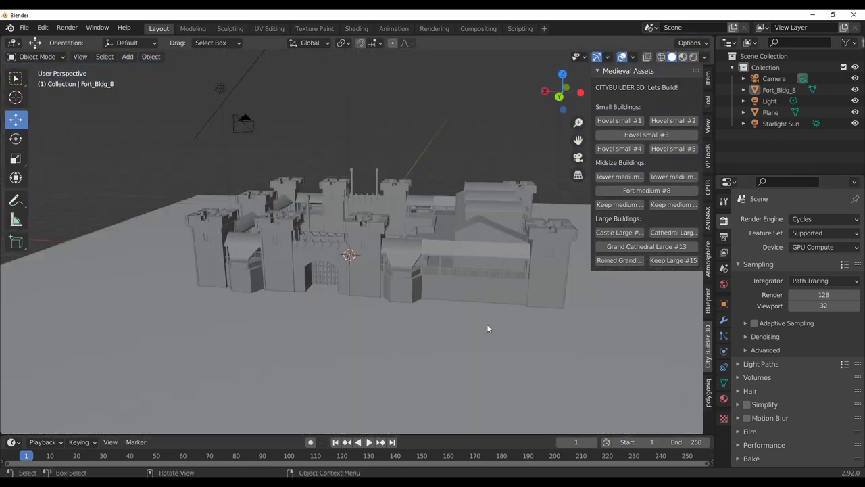
{"action": "middle_click_drag", "start_coordinate": [487, 328], "coordinate": [556, 346]}
{"action": "left_click", "coordinate": [371, 275]}
{"action": "scroll", "coordinate": [373, 274], "scroll_direction": "down", "scroll_amount": 3}
{"action": "scroll", "coordinate": [410, 268], "scroll_direction": "up", "scroll_amount": 9}
{"action": "scroll", "coordinate": [412, 272], "scroll_direction": "down", "scroll_amount": 7}
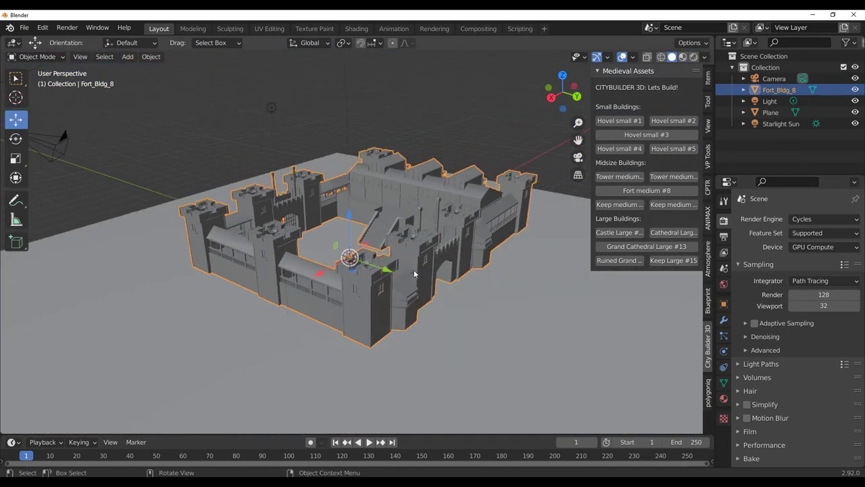
{"action": "middle_click_drag", "start_coordinate": [421, 297], "coordinate": [362, 312]}
{"action": "left_click_drag", "start_coordinate": [297, 256], "coordinate": [713, 319]}
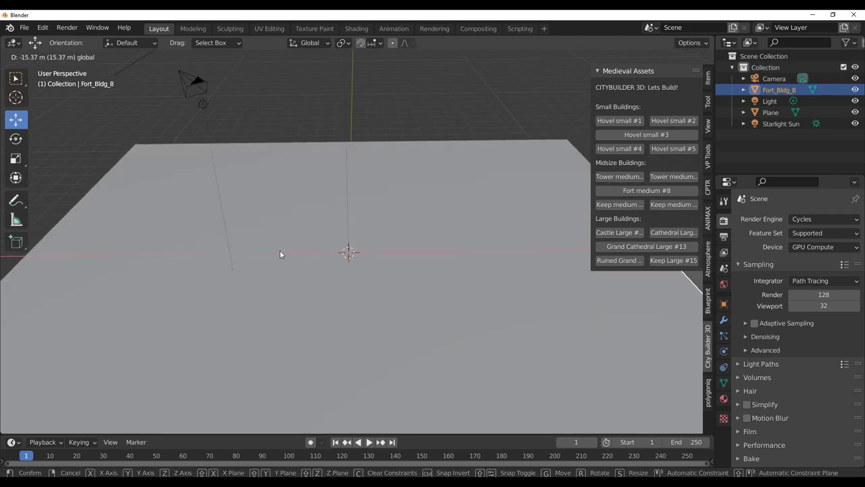
{"action": "middle_click_drag", "start_coordinate": [280, 261], "coordinate": [316, 231]}
{"action": "left_click_drag", "start_coordinate": [284, 150], "coordinate": [334, 179]}
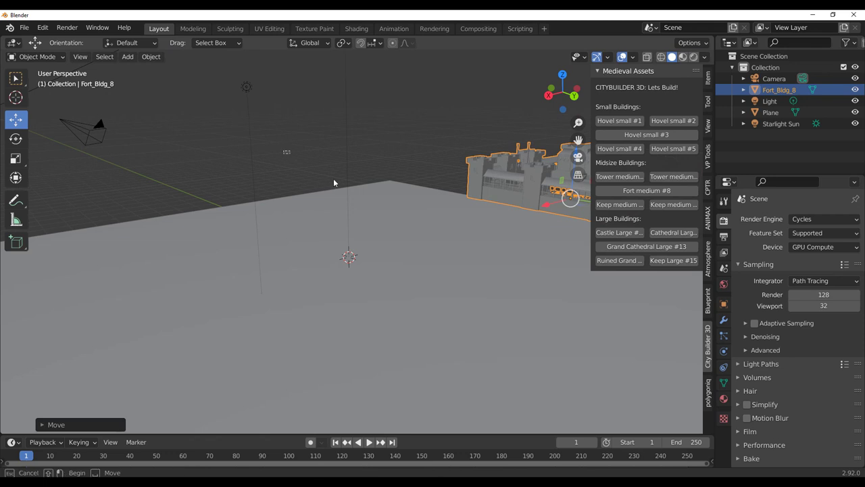
- Add the Castle Large, Grand Cathedral Large #13 and Ruined Grand Cathedral assets to the ground plane
{"action": "left_click", "coordinate": [621, 233]}
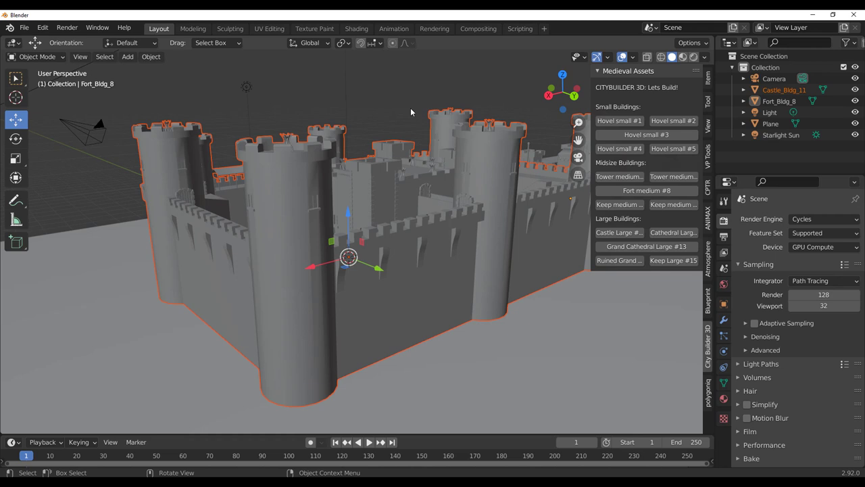
{"action": "key", "text": "alt+a"}
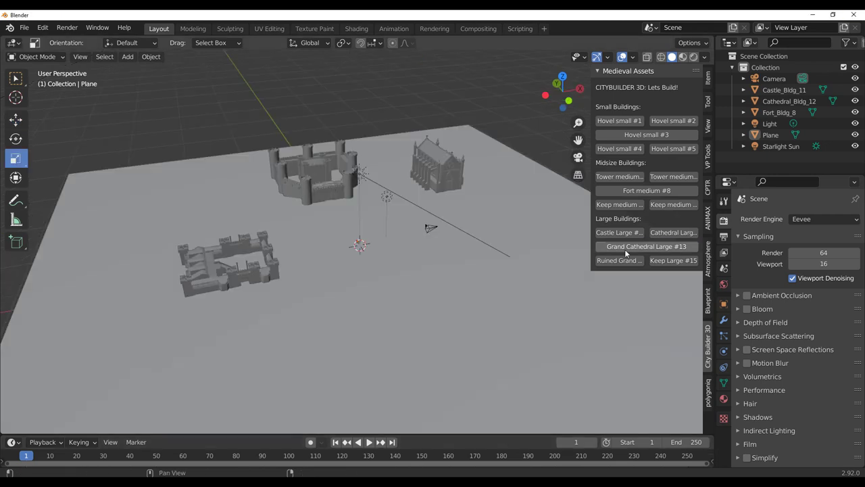
{"action": "left_click", "coordinate": [627, 247]}
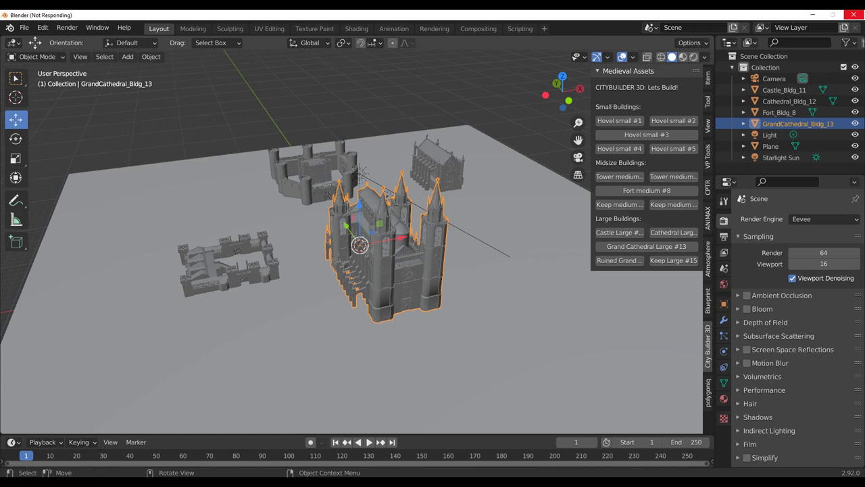
{"action": "left_click", "coordinate": [620, 261]}
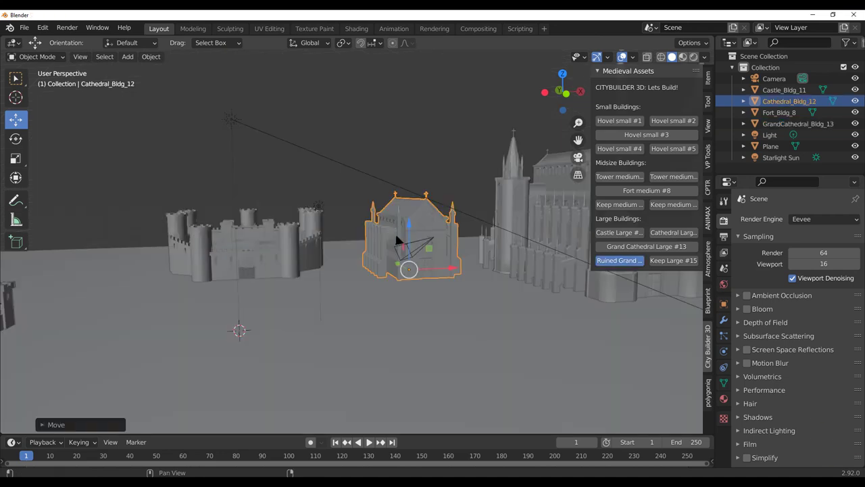
{"action": "left_click", "coordinate": [279, 229]}
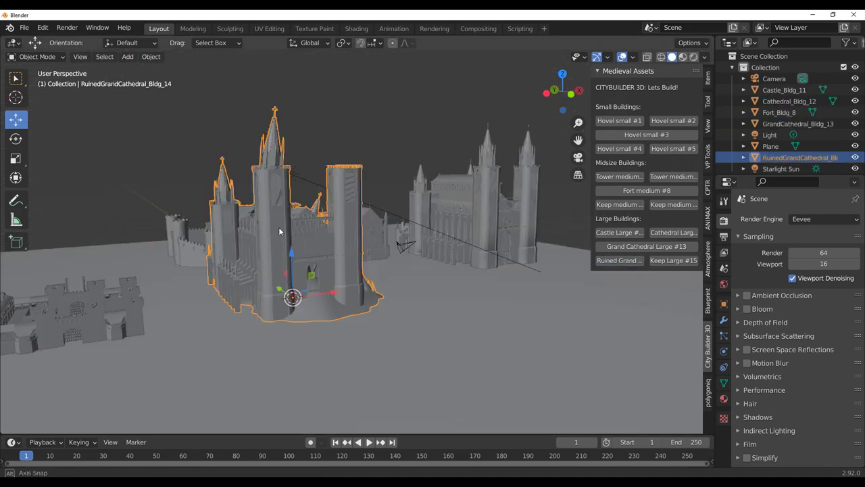
{"action": "middle_click_drag", "start_coordinate": [278, 229], "coordinate": [290, 241]}
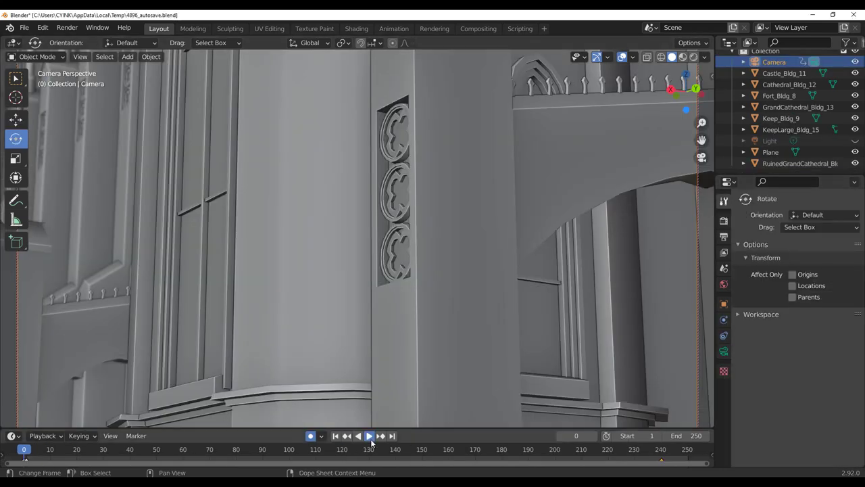
- Play the camera animation and examine the castle's battlements and wall supports in the camera view
{"action": "left_click", "coordinate": [370, 439]}
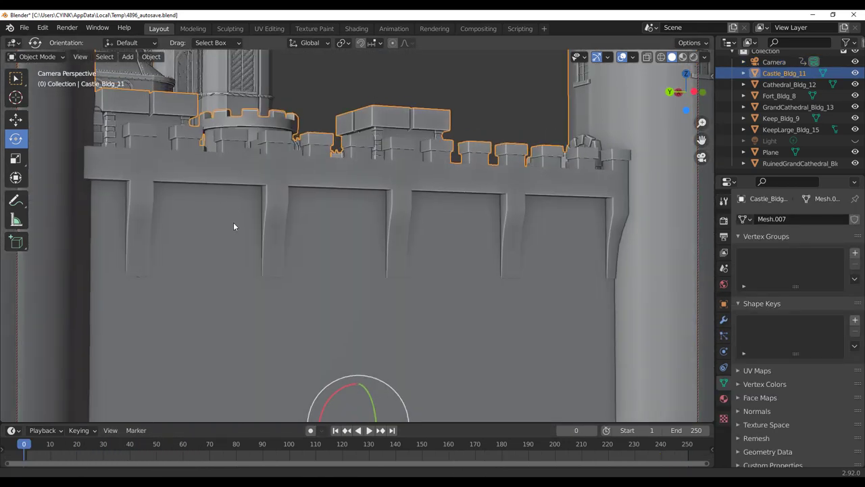
{"action": "middle_click_drag", "start_coordinate": [233, 222], "coordinate": [270, 378], "text": "shift"}
{"action": "left_click", "coordinate": [484, 126]}
{"action": "middle_click_drag", "start_coordinate": [389, 348], "coordinate": [385, 276], "text": "shift"}
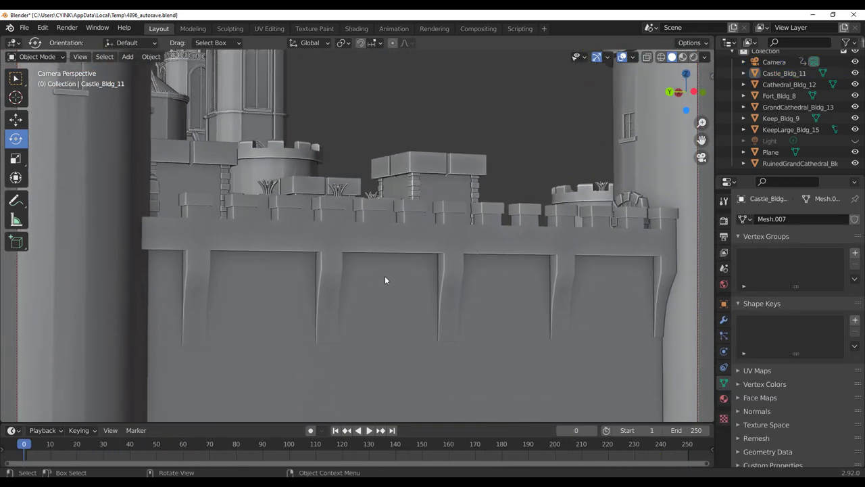
{"action": "middle_click_drag", "start_coordinate": [384, 238], "coordinate": [254, 315], "text": "shift"}
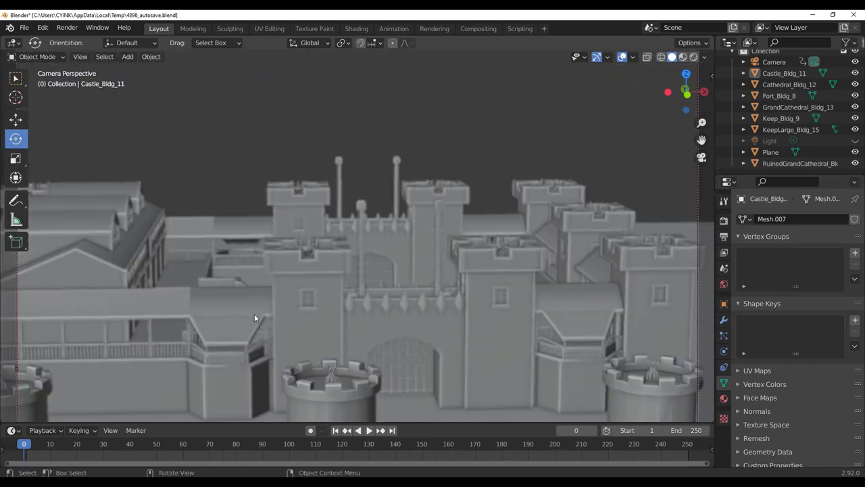
- Frame the view on the fort and examine its towers together with the neighbouring castle and keep walls
{"action": "scroll", "coordinate": [419, 323], "scroll_direction": "up", "scroll_amount": 4}
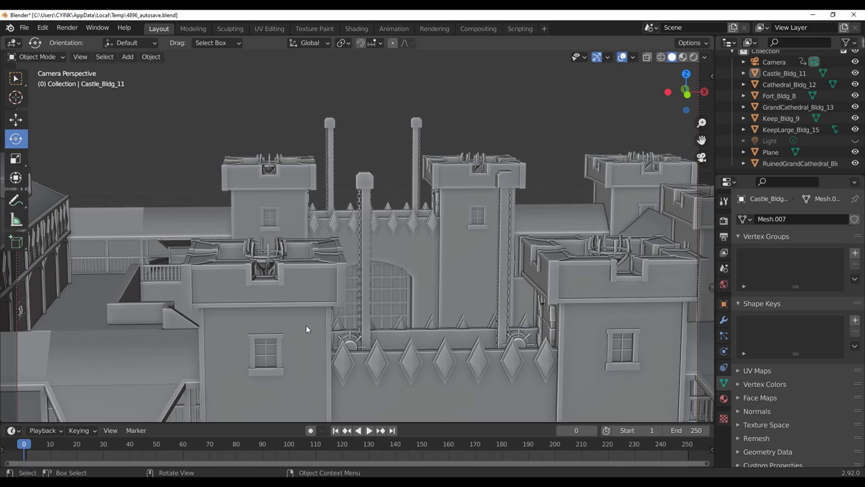
{"action": "left_click", "coordinate": [311, 284]}
{"action": "key", "text": "KP_Decimal"}
{"action": "scroll", "coordinate": [416, 130], "scroll_direction": "down", "scroll_amount": 3}
{"action": "middle_click_drag", "start_coordinate": [466, 201], "coordinate": [456, 187]}
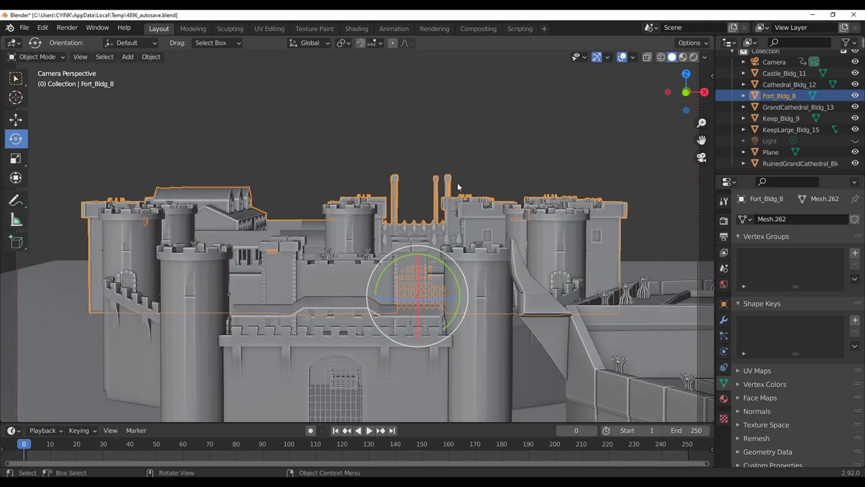
{"action": "left_click", "coordinate": [487, 128]}
{"action": "scroll", "coordinate": [431, 292], "scroll_direction": "up", "scroll_amount": 3}
{"action": "scroll", "coordinate": [430, 282], "scroll_direction": "down", "scroll_amount": 2}
{"action": "scroll", "coordinate": [429, 298], "scroll_direction": "down", "scroll_amount": 5}
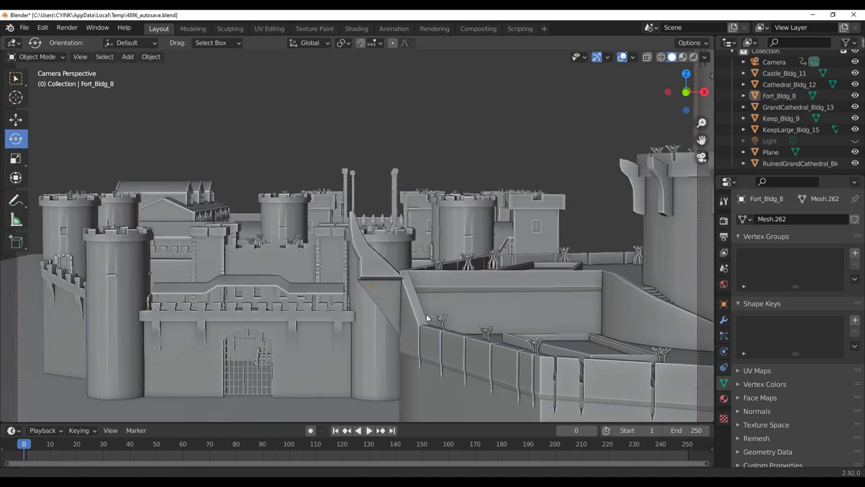
{"action": "scroll", "coordinate": [416, 328], "scroll_direction": "up", "scroll_amount": 4}
{"action": "middle_click_drag", "start_coordinate": [328, 284], "coordinate": [298, 280]}
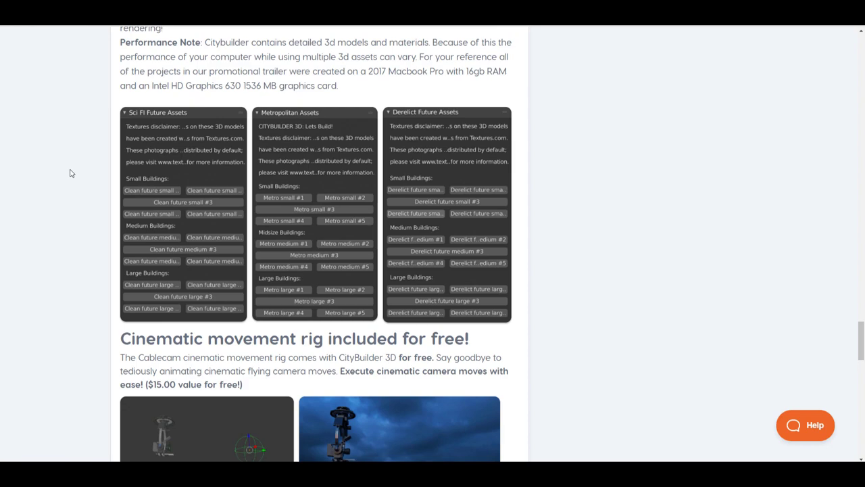
- Switch to Blender Market and browse the CityBuilder 3D product page and the LIGHTARCHITECT listings, including pages 4 and 3
{"action": "scroll", "coordinate": [71, 174], "scroll_direction": "up", "scroll_amount": 15}
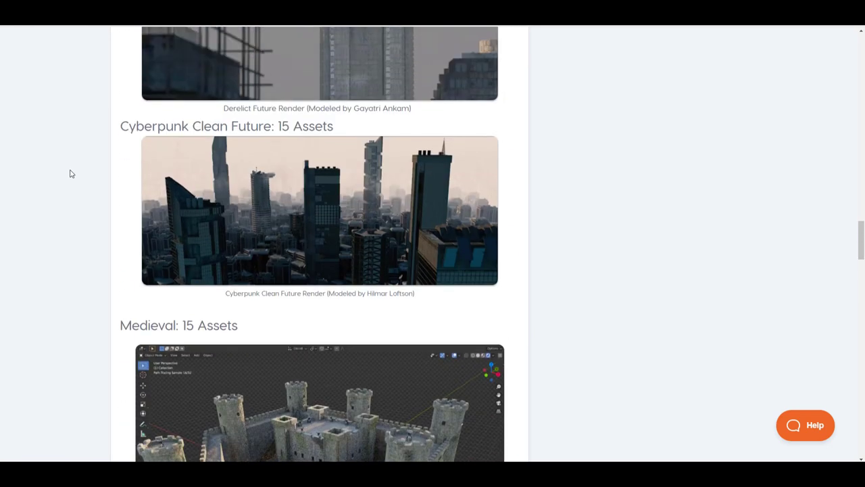
{"action": "scroll", "coordinate": [69, 172], "scroll_direction": "up", "scroll_amount": 10}
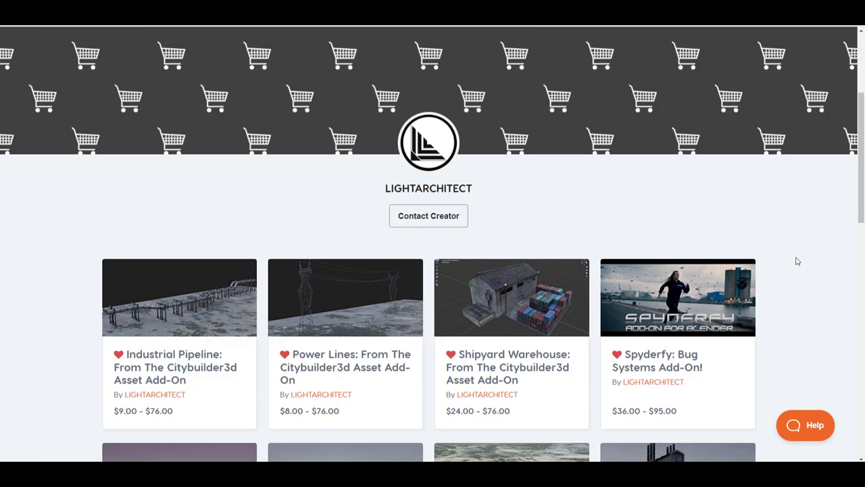
{"action": "scroll", "coordinate": [797, 262], "scroll_direction": "down", "scroll_amount": 11}
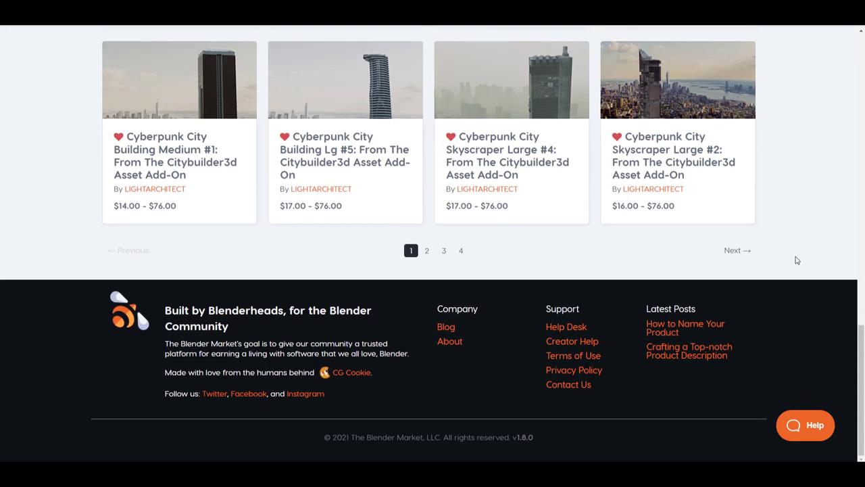
{"action": "left_click", "coordinate": [460, 251]}
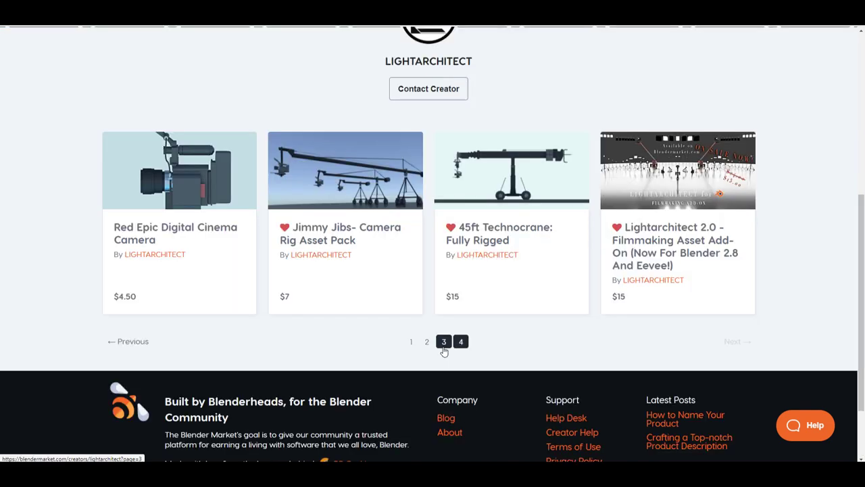
{"action": "left_click", "coordinate": [444, 351]}
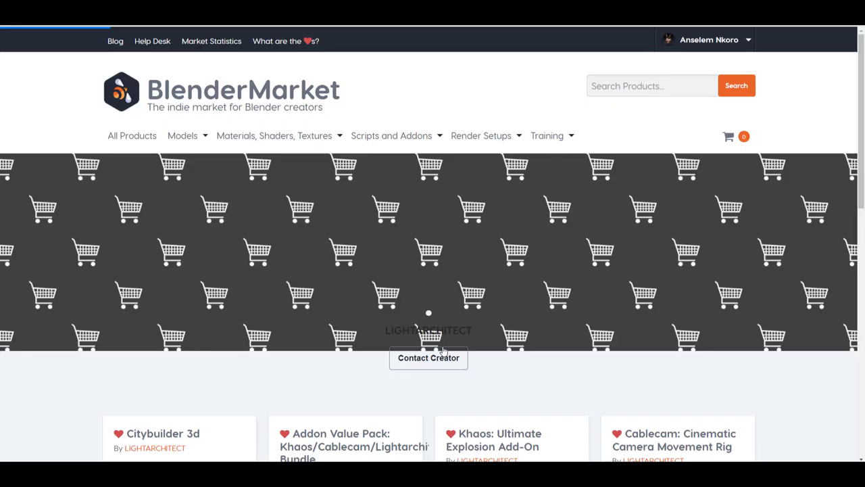
{"action": "scroll", "coordinate": [626, 338], "scroll_direction": "down", "scroll_amount": 3}
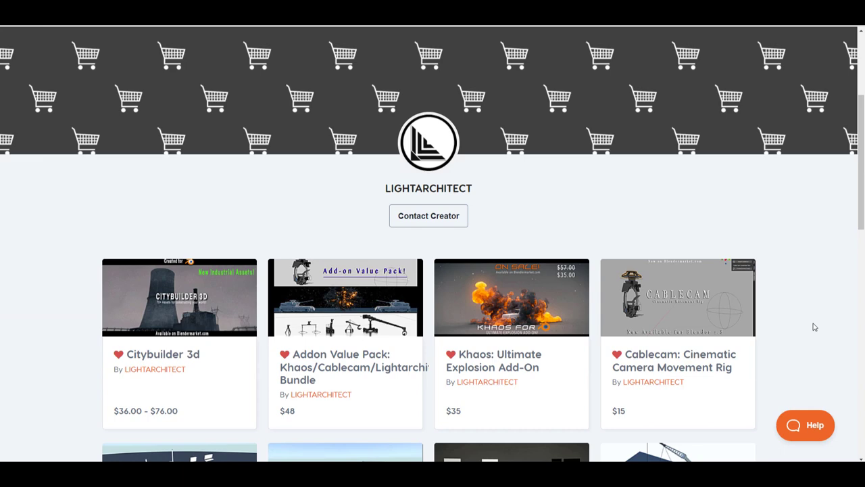
{"action": "scroll", "coordinate": [815, 327], "scroll_direction": "down", "scroll_amount": 2}
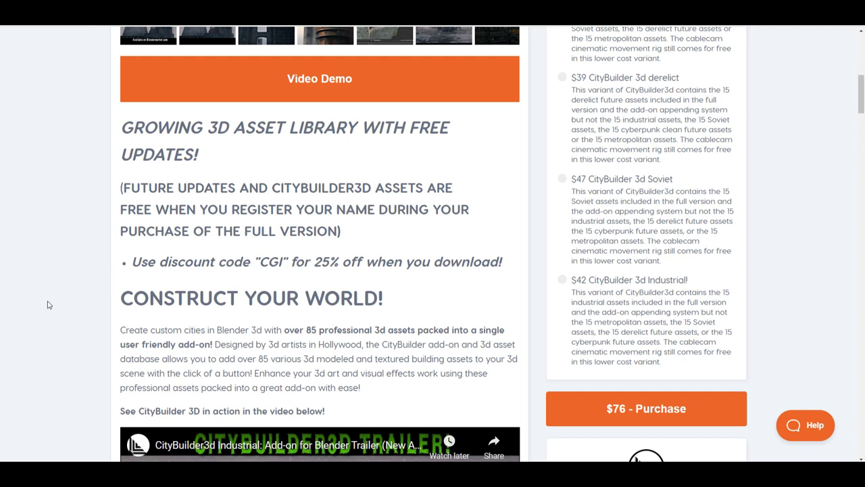
{"action": "scroll", "coordinate": [48, 305], "scroll_direction": "up", "scroll_amount": 5}
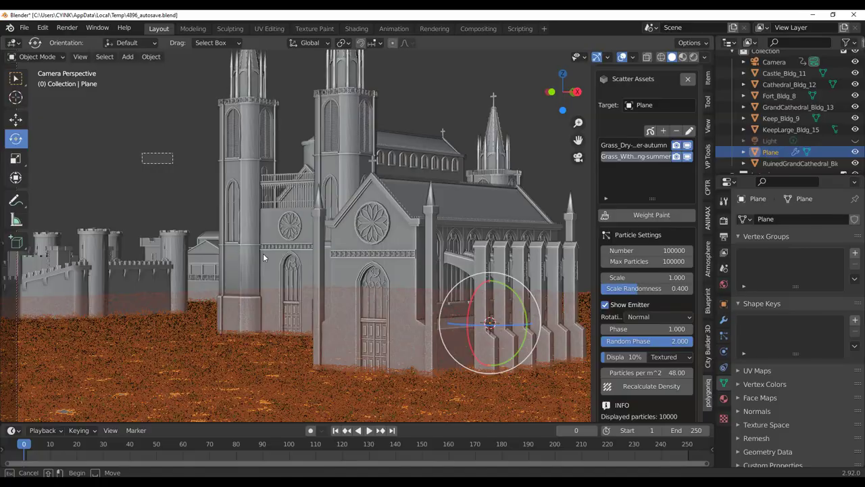
- Switch back to Blender, enable the Physical Atmosphere and set the sun's elevation to 160°
{"action": "mouse_move", "coordinate": [263, 253]}
{"action": "middle_mouse_down"}
{"action": "mouse_move", "coordinate": [251, 250]}
{"action": "mouse_move", "coordinate": [264, 253]}
{"action": "middle_mouse_up"}
{"action": "left_click", "coordinate": [707, 255]}
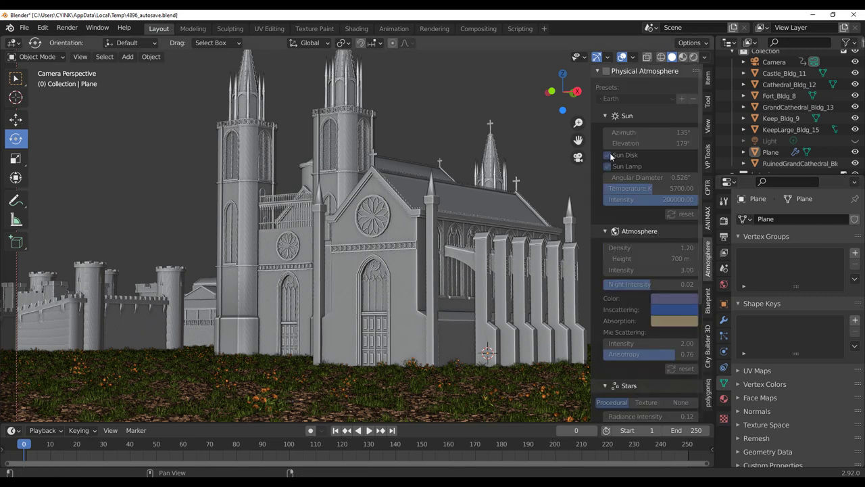
{"action": "left_click", "coordinate": [604, 70]}
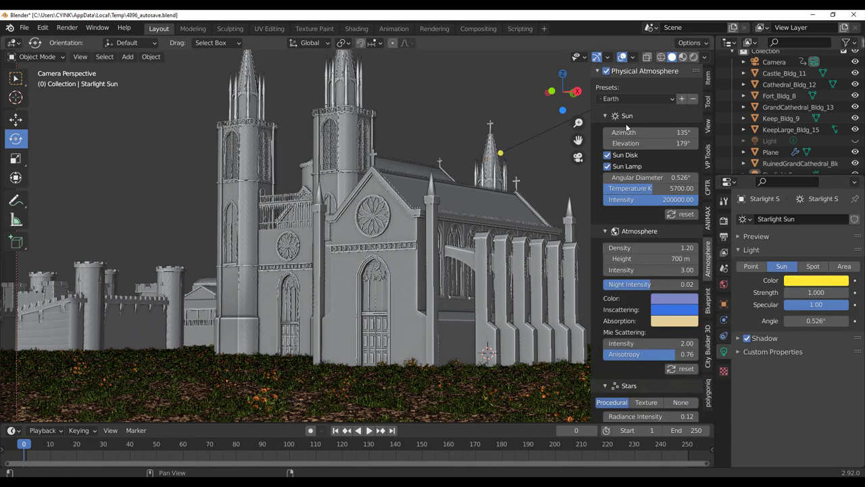
{"action": "left_click", "coordinate": [647, 143]}
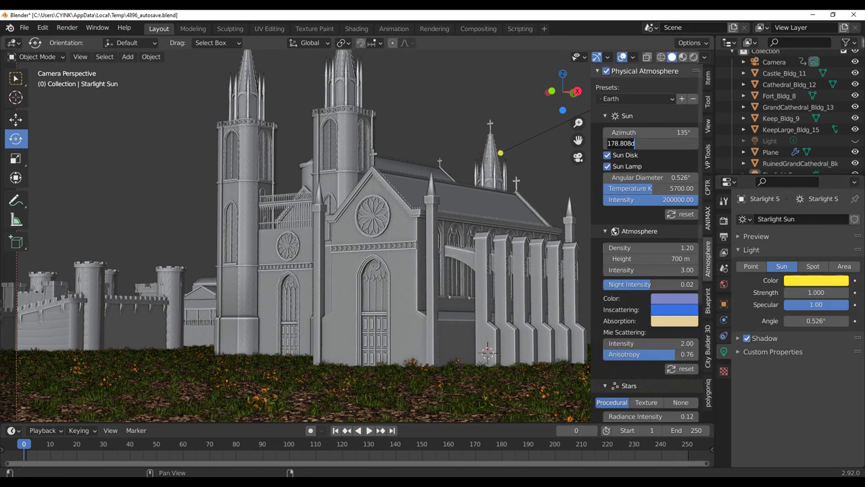
{"action": "type", "text": "160"}
{"action": "key", "text": "Return"}
- Set the scene's render engine to Cycles
{"action": "left_click", "coordinate": [724, 220]}
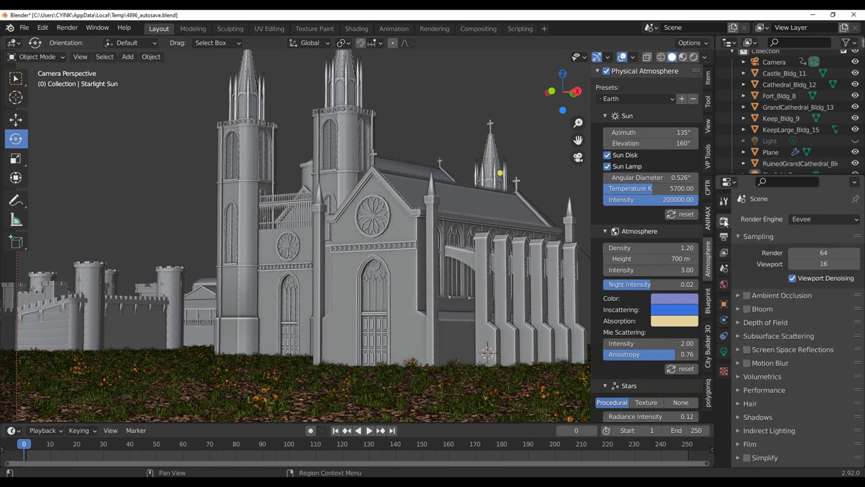
{"action": "left_click", "coordinate": [805, 219]}
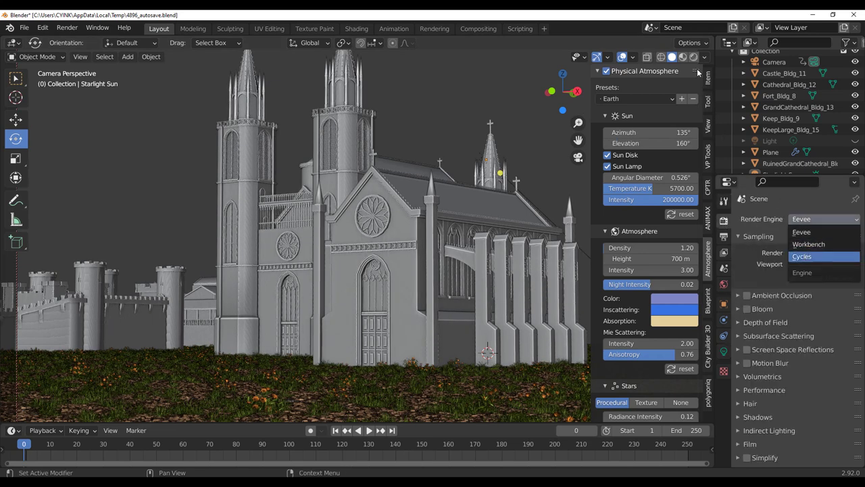
{"action": "left_click", "coordinate": [801, 256]}
{"action": "left_click", "coordinate": [805, 219]}
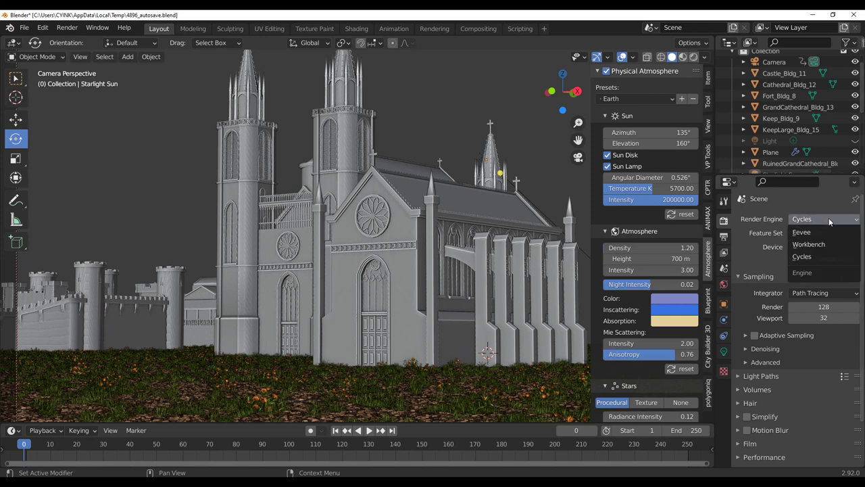